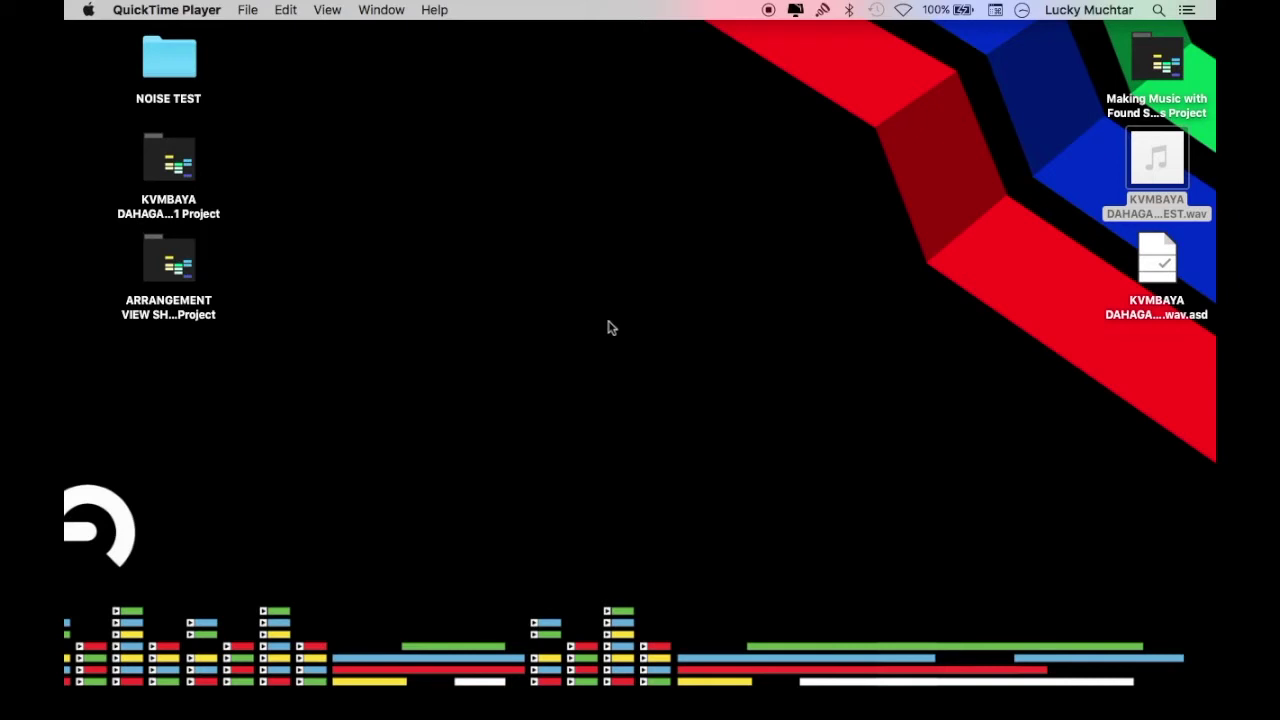
# Open Ableton Live and select the RAW clip, with playback reset to the start
pyautogui.moveTo(166, 712)
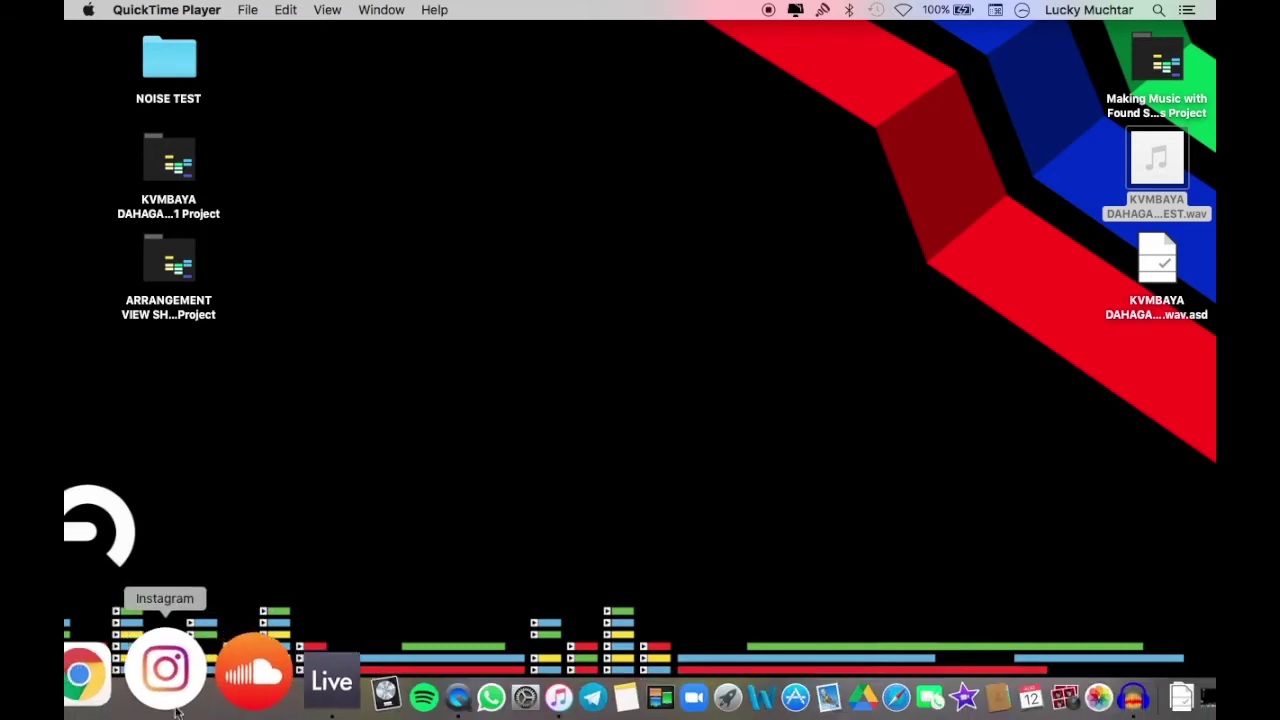
pyautogui.click(243, 688)
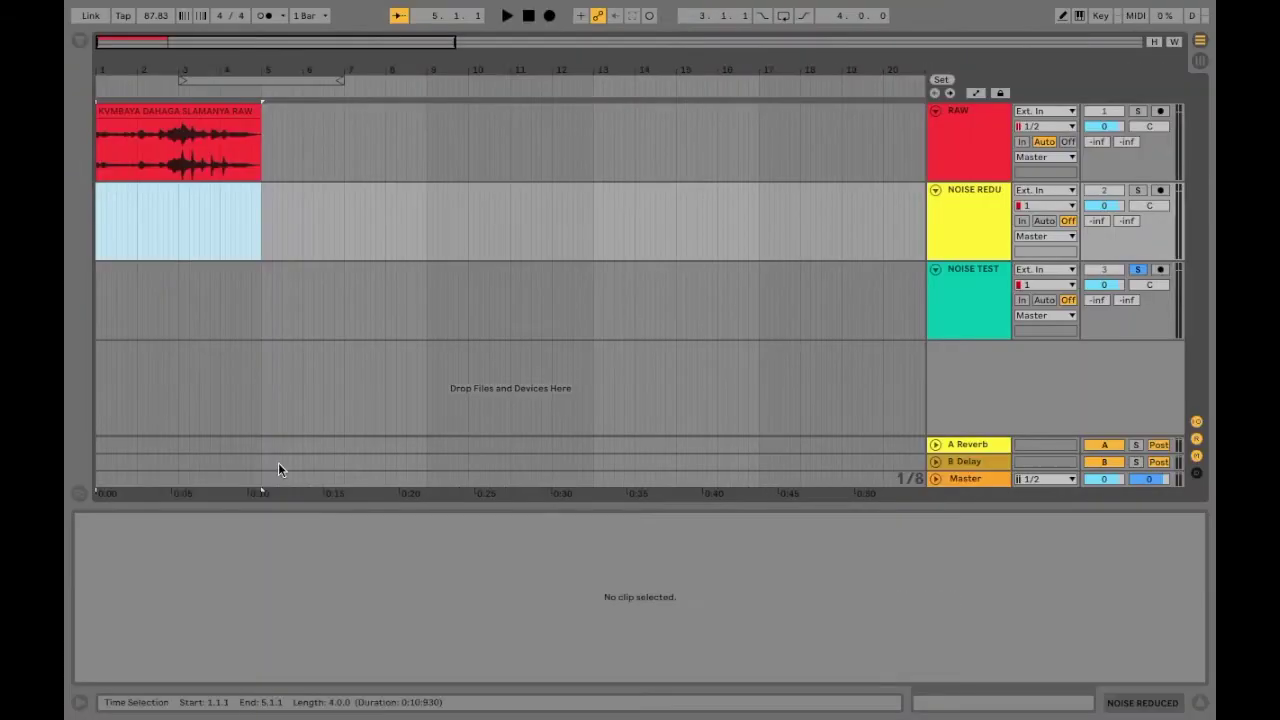
pyautogui.click(214, 110)
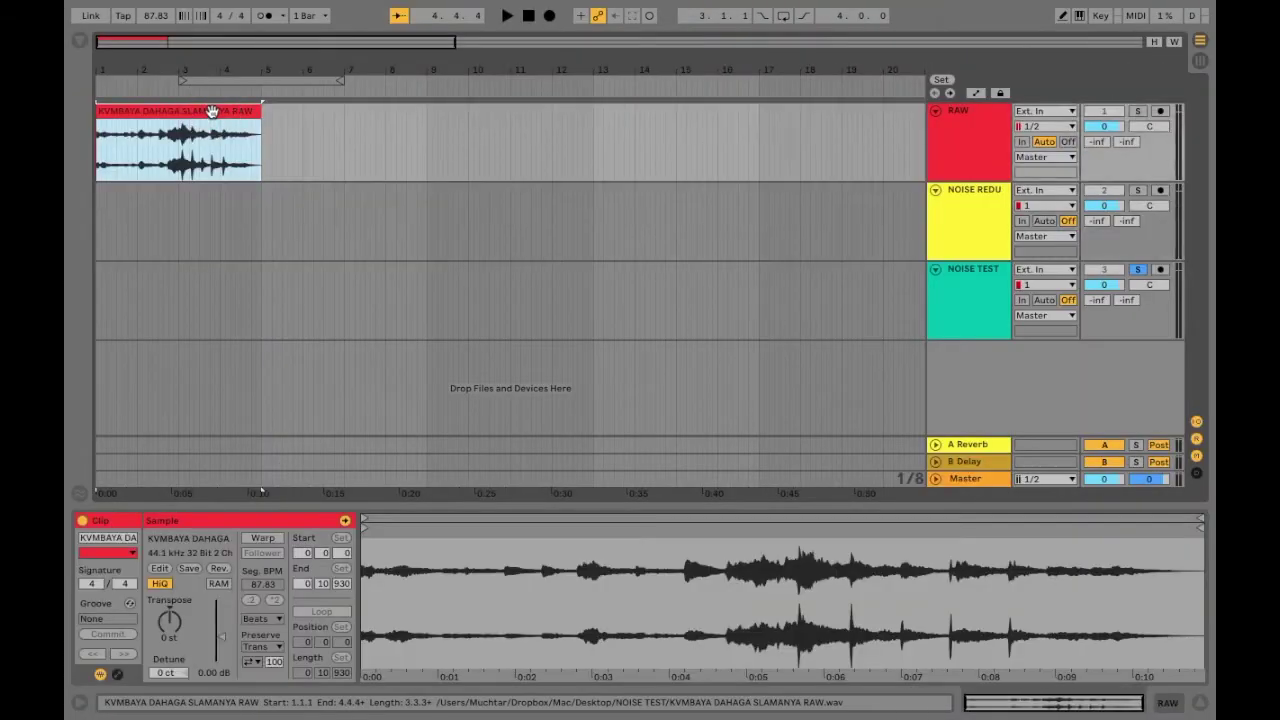
pyautogui.click(528, 15)
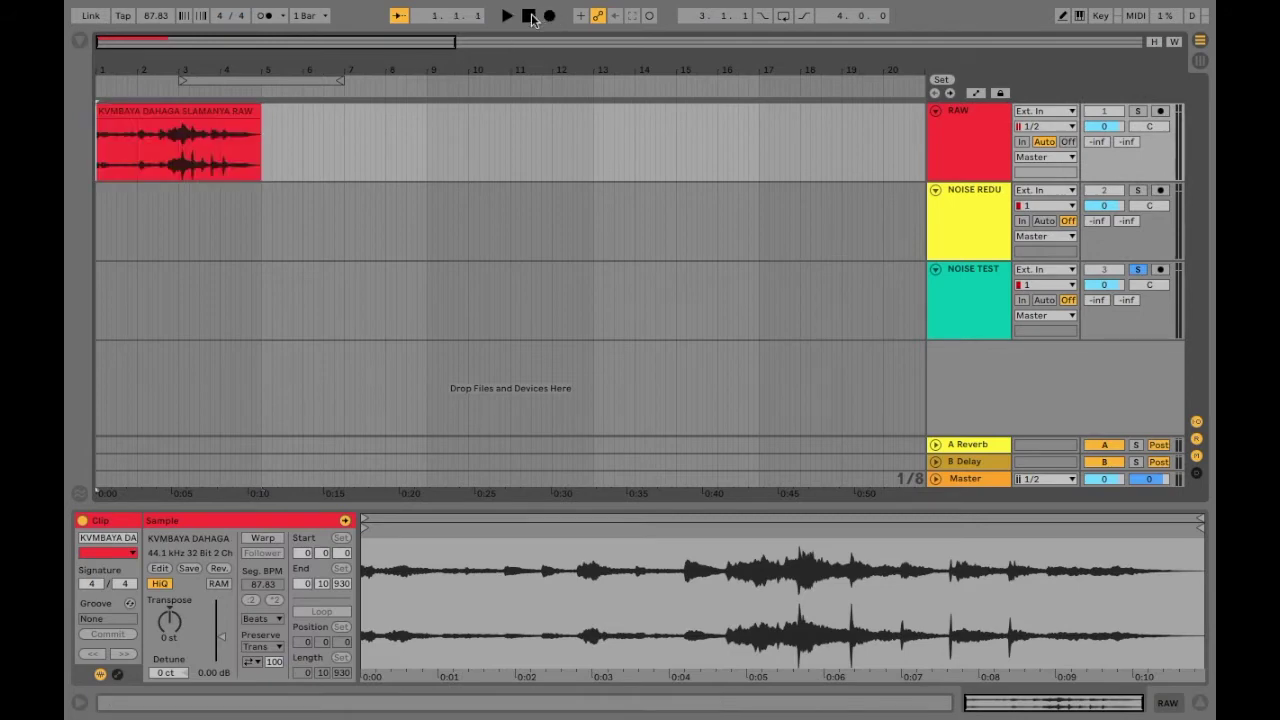
pyautogui.click(214, 112)
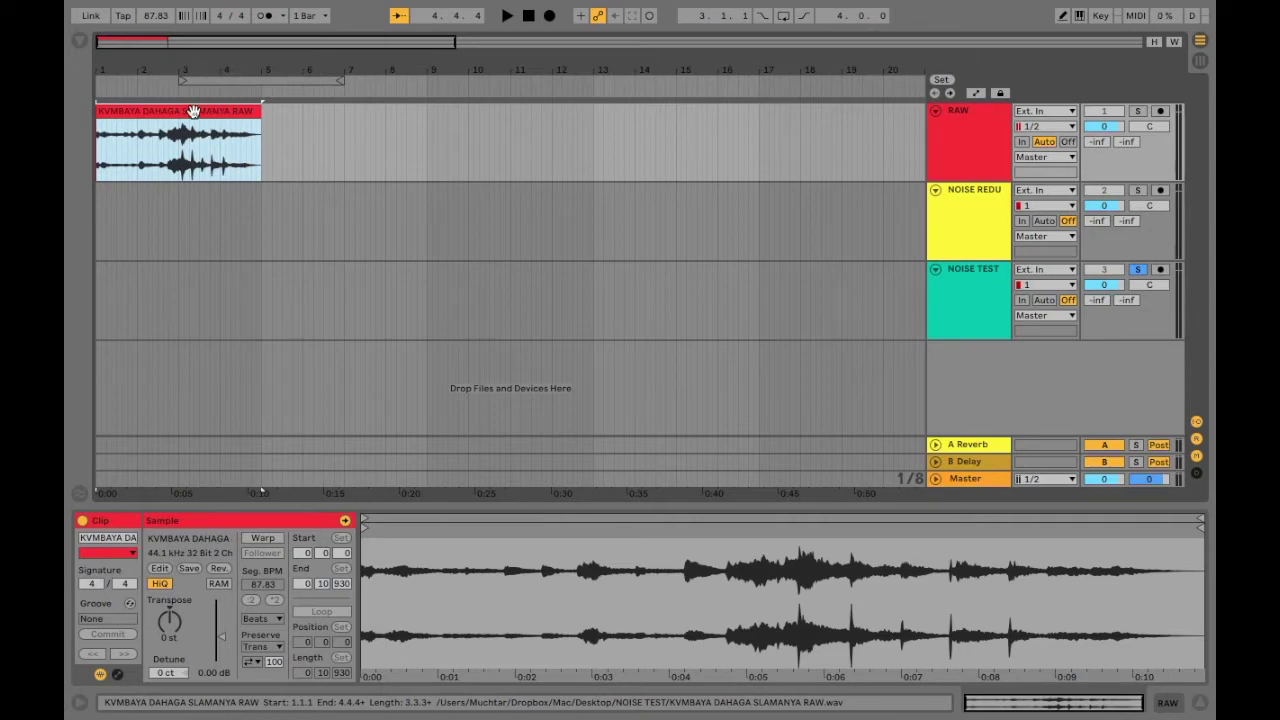
# Play the RAW clip to hear it, then open its sample in Audacity via Edit
pyautogui.press('space')
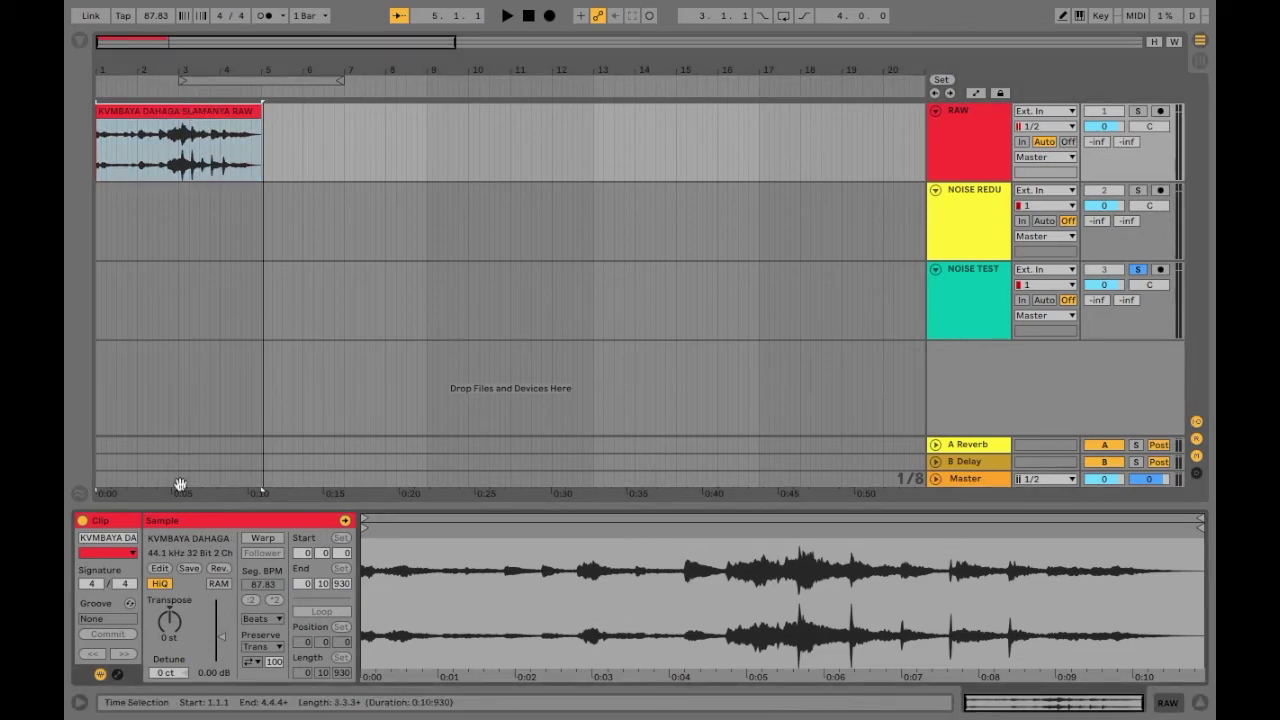
pyautogui.click(176, 524)
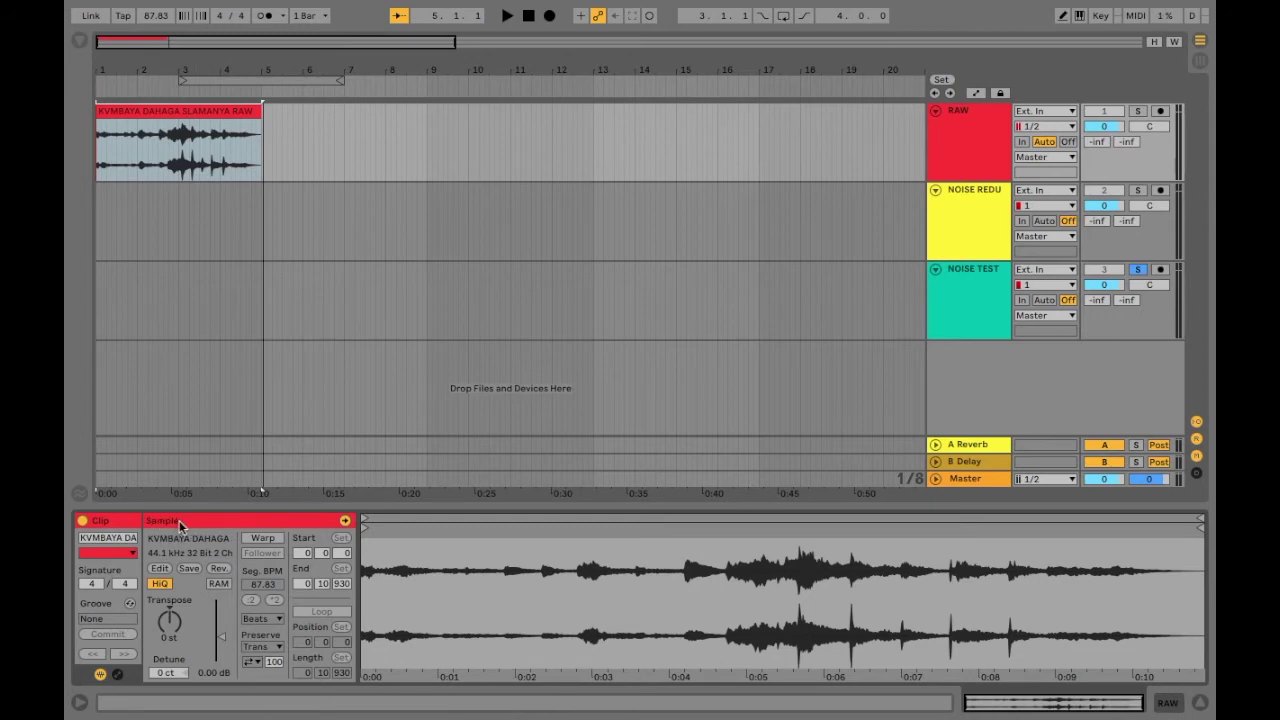
pyautogui.click(160, 569)
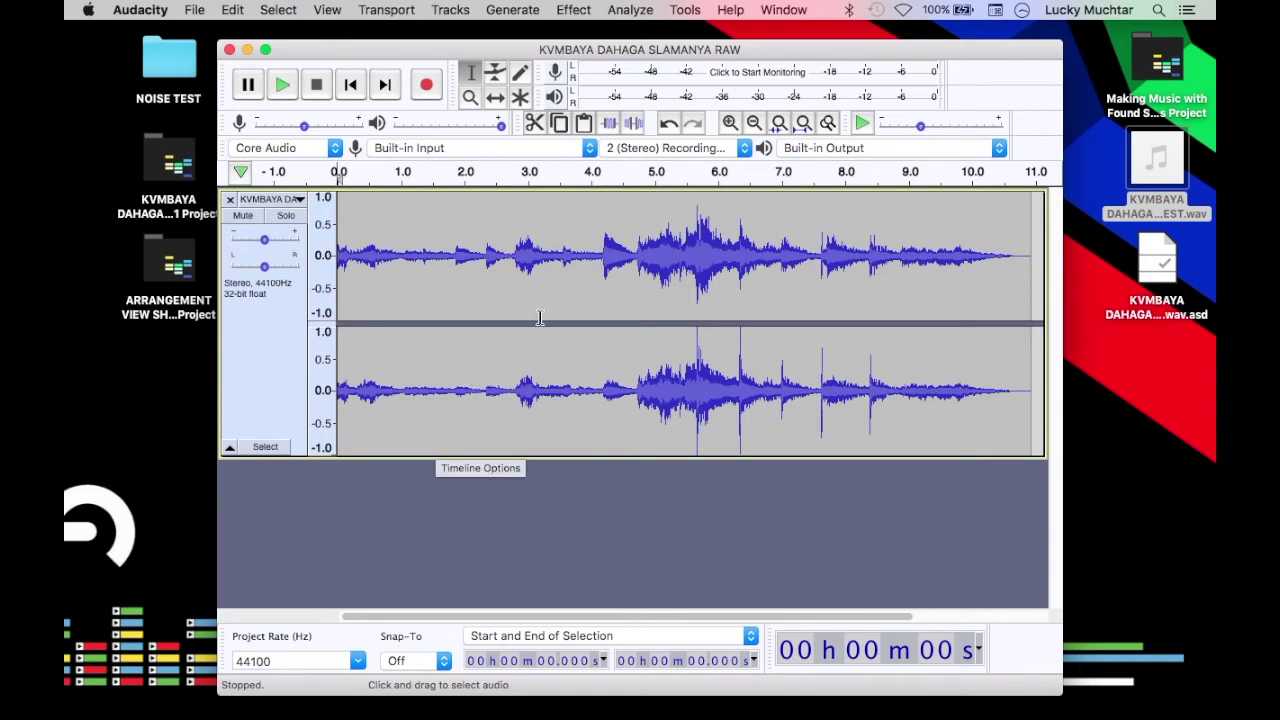
# Select the whole RAW track and take a noise profile from it with Noise Reduction
pyautogui.doubleClick(400, 300)
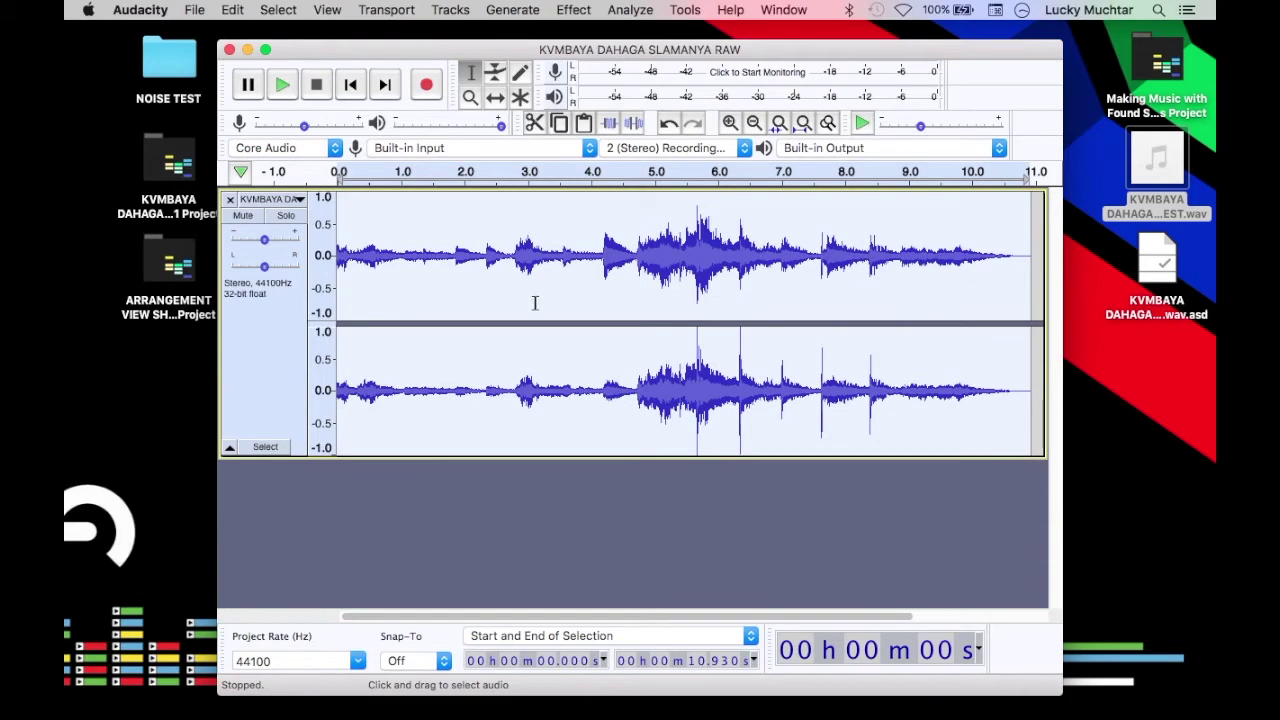
pyautogui.click(580, 12)
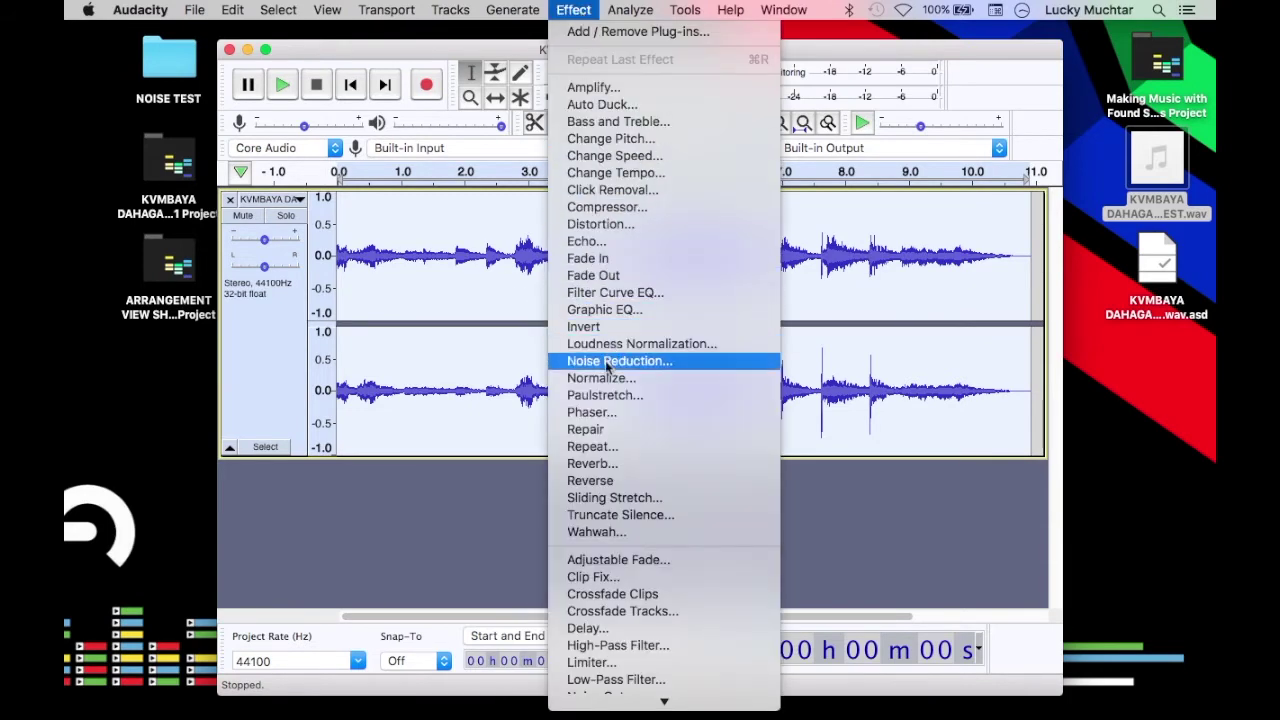
pyautogui.click(606, 361)
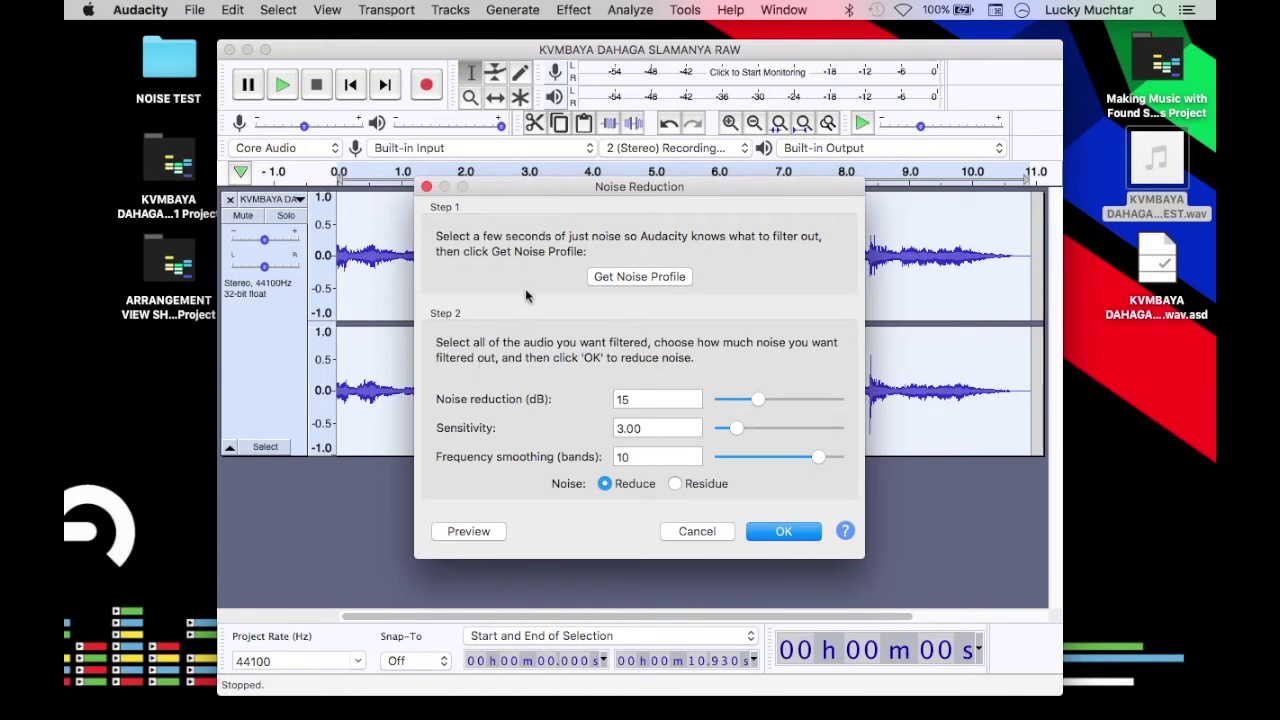
pyautogui.click(656, 274)
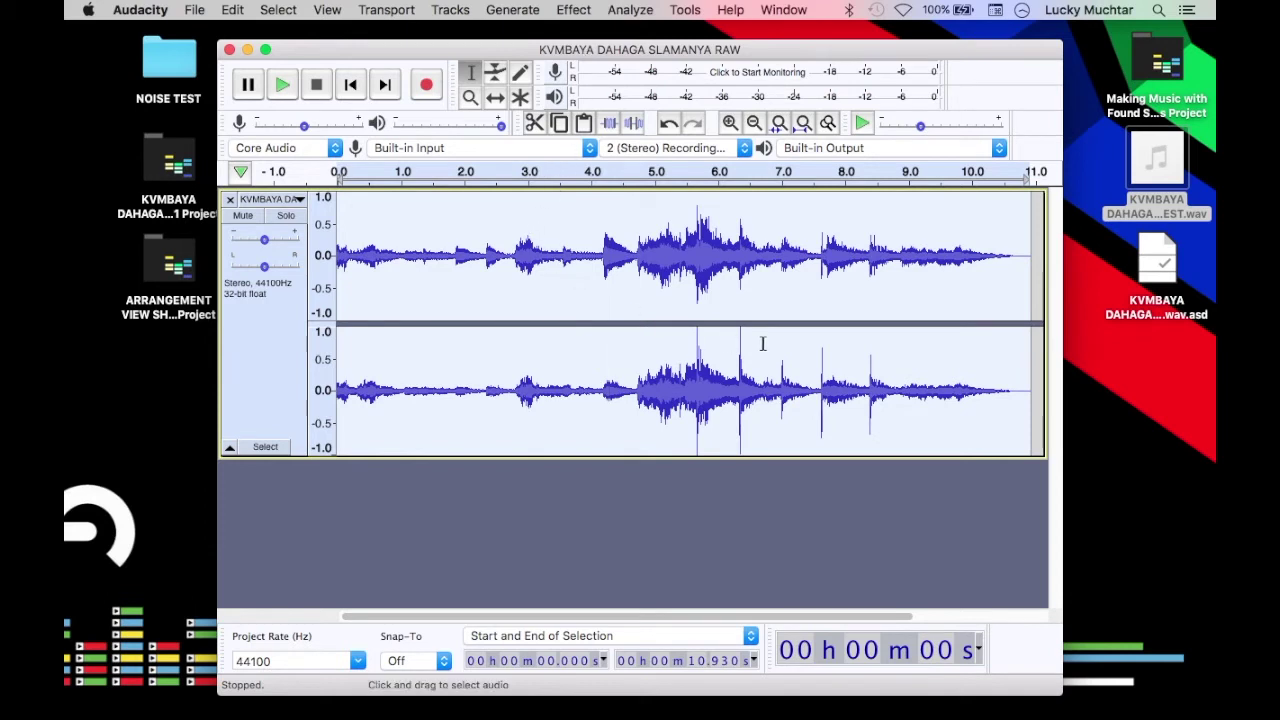
# Apply Noise Reduction at 15 dB, sensitivity 3.00, 10 smoothing bands, then deselect the track
pyautogui.click(574, 12)
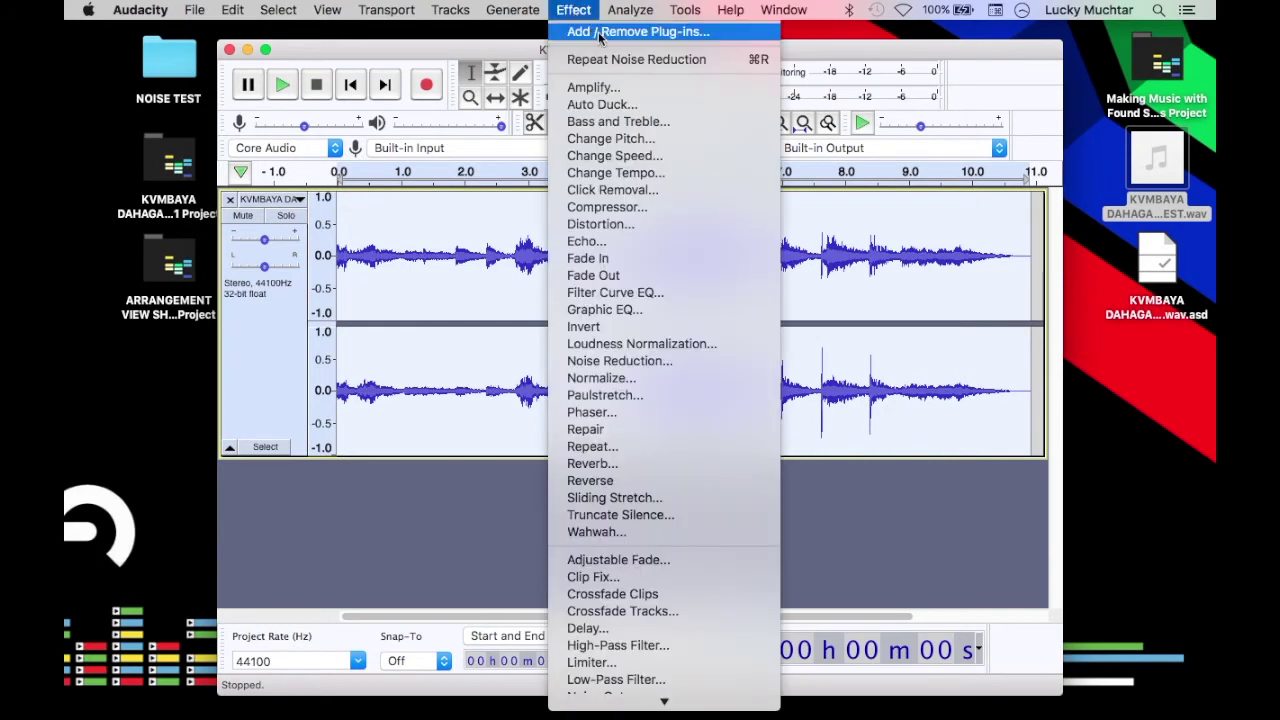
pyautogui.click(615, 361)
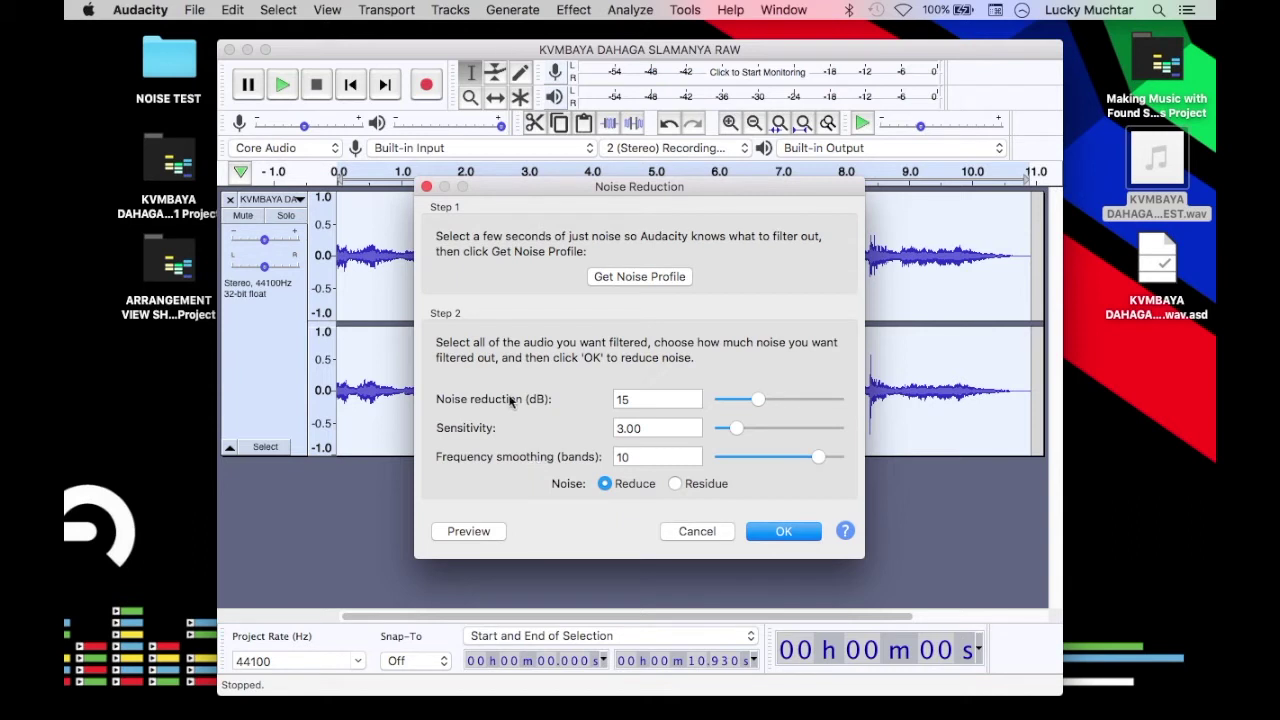
pyautogui.click(626, 399)
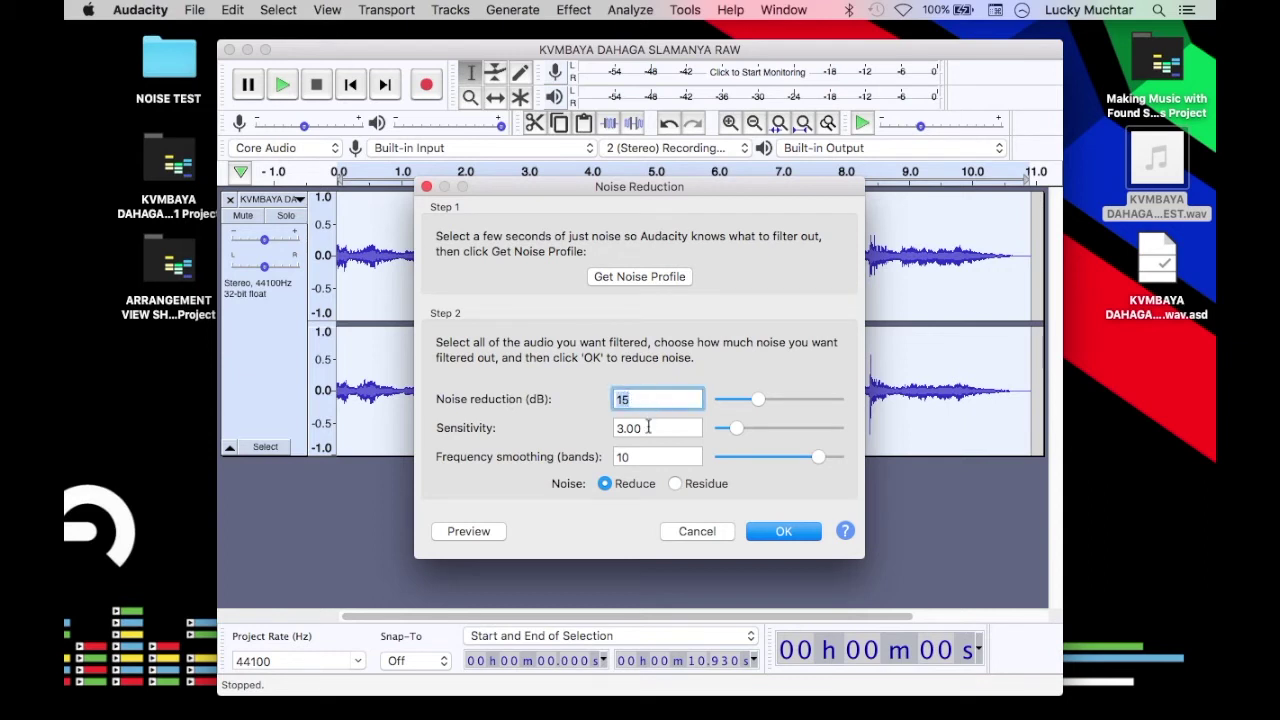
pyautogui.click(648, 427)
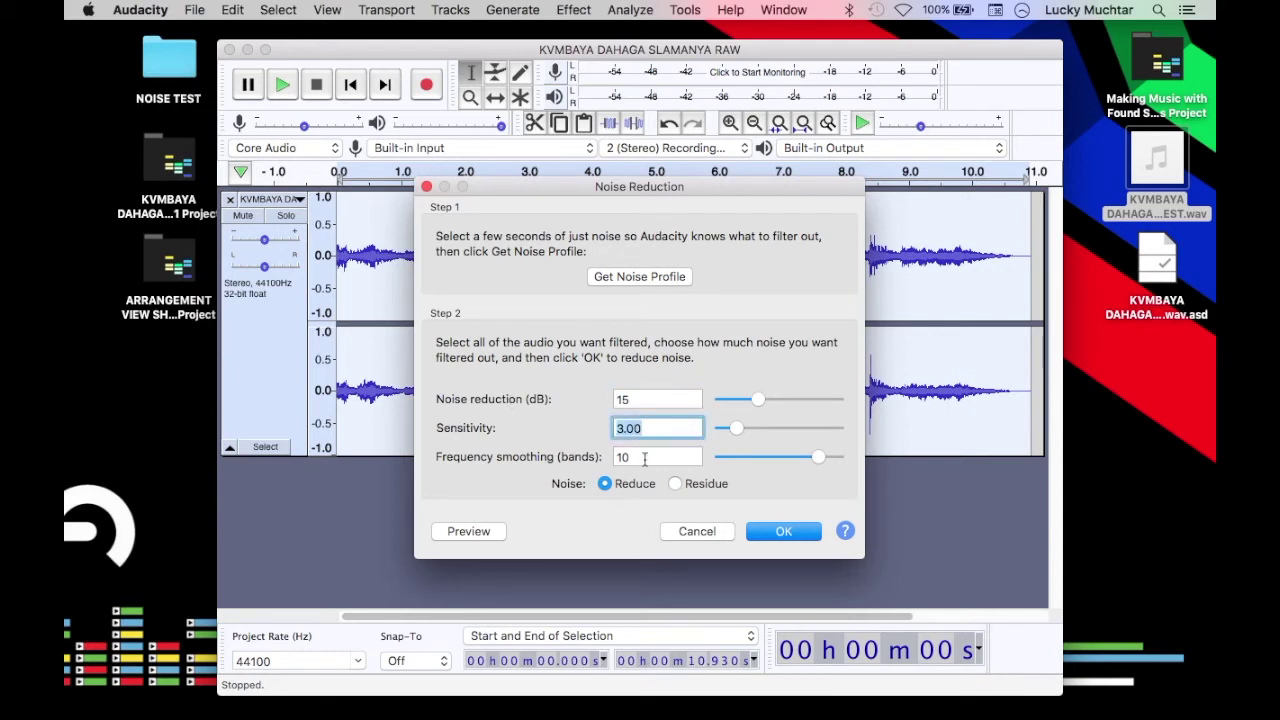
pyautogui.click(640, 457)
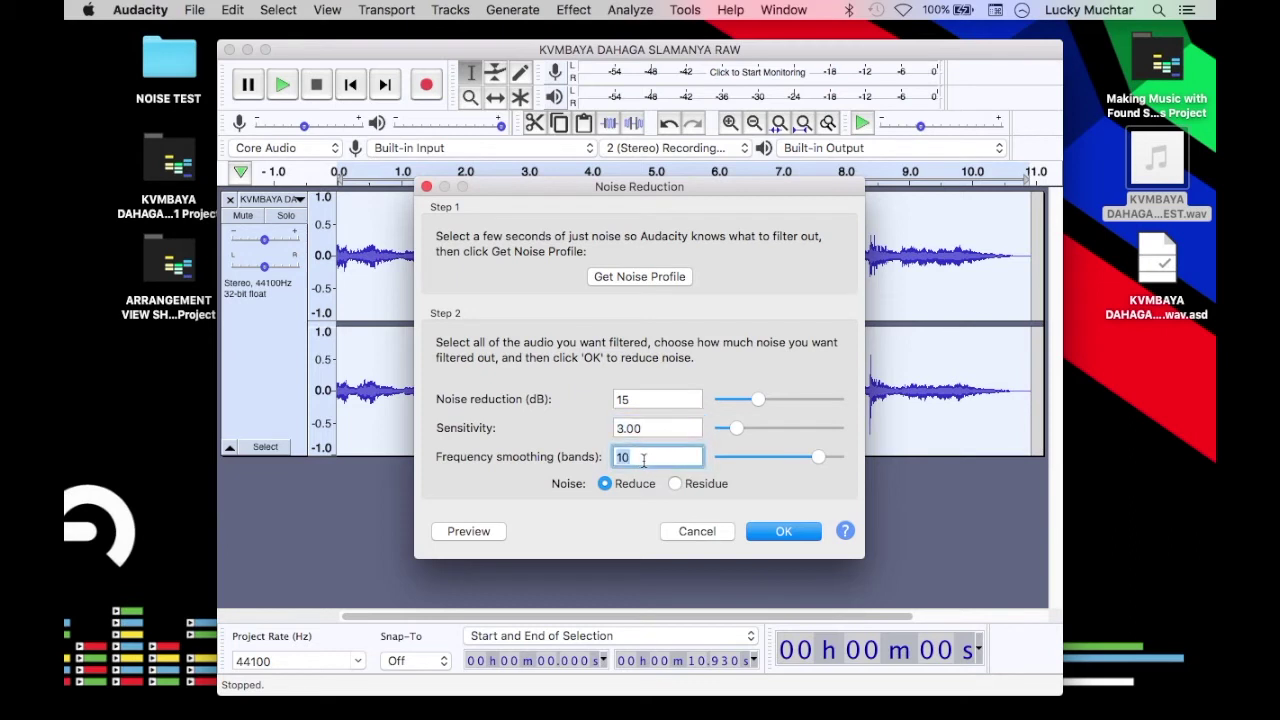
pyautogui.click(759, 531)
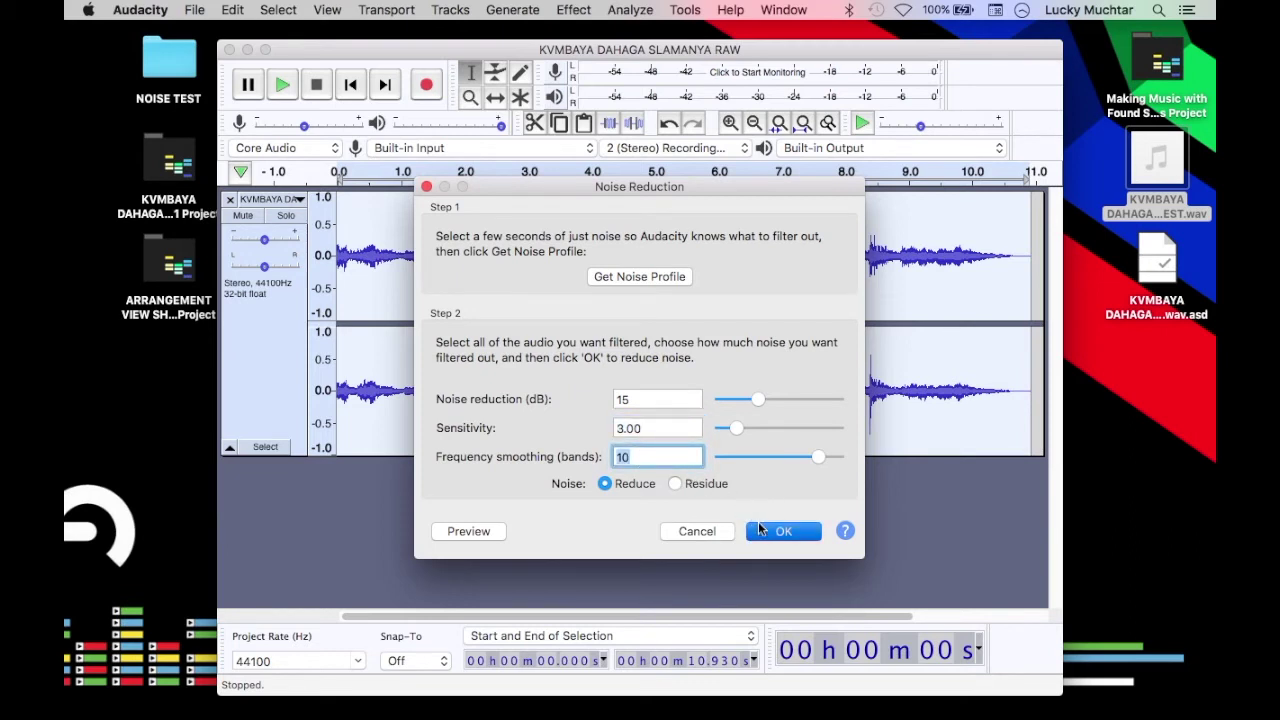
pyautogui.click(759, 531)
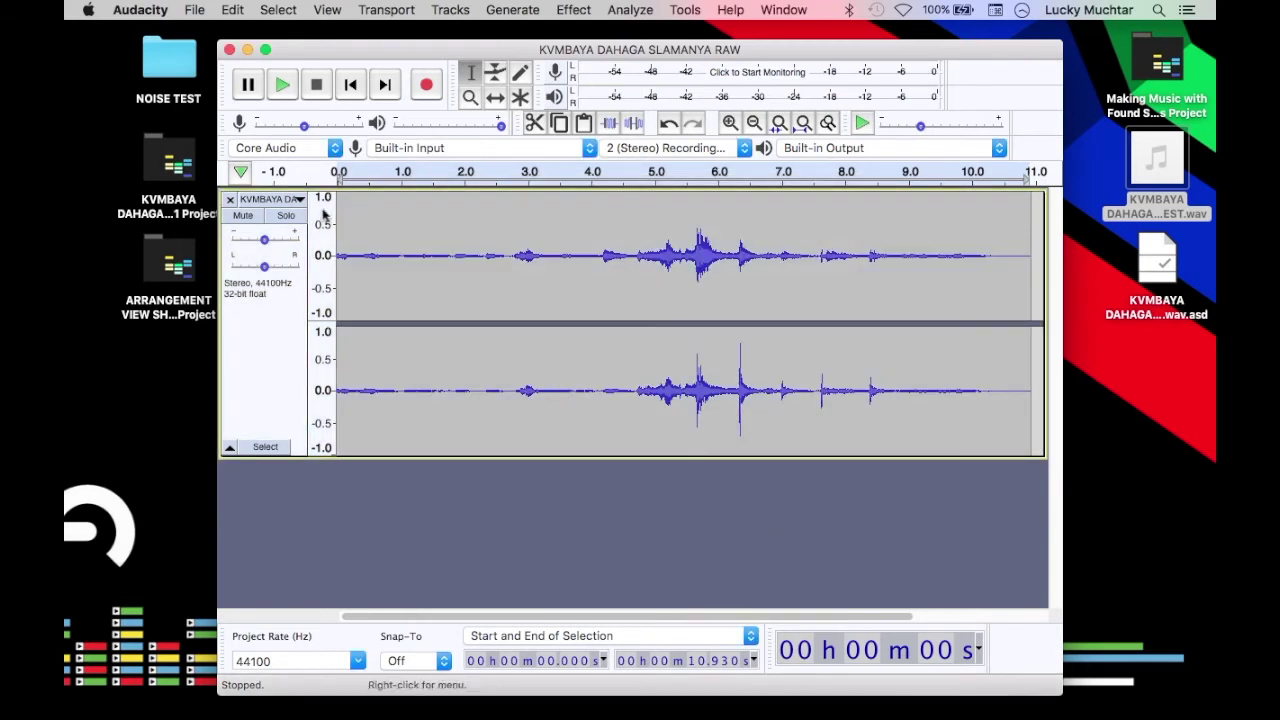
# Start a WAV export and remove 'RAW' from the file name
pyautogui.click(196, 9)
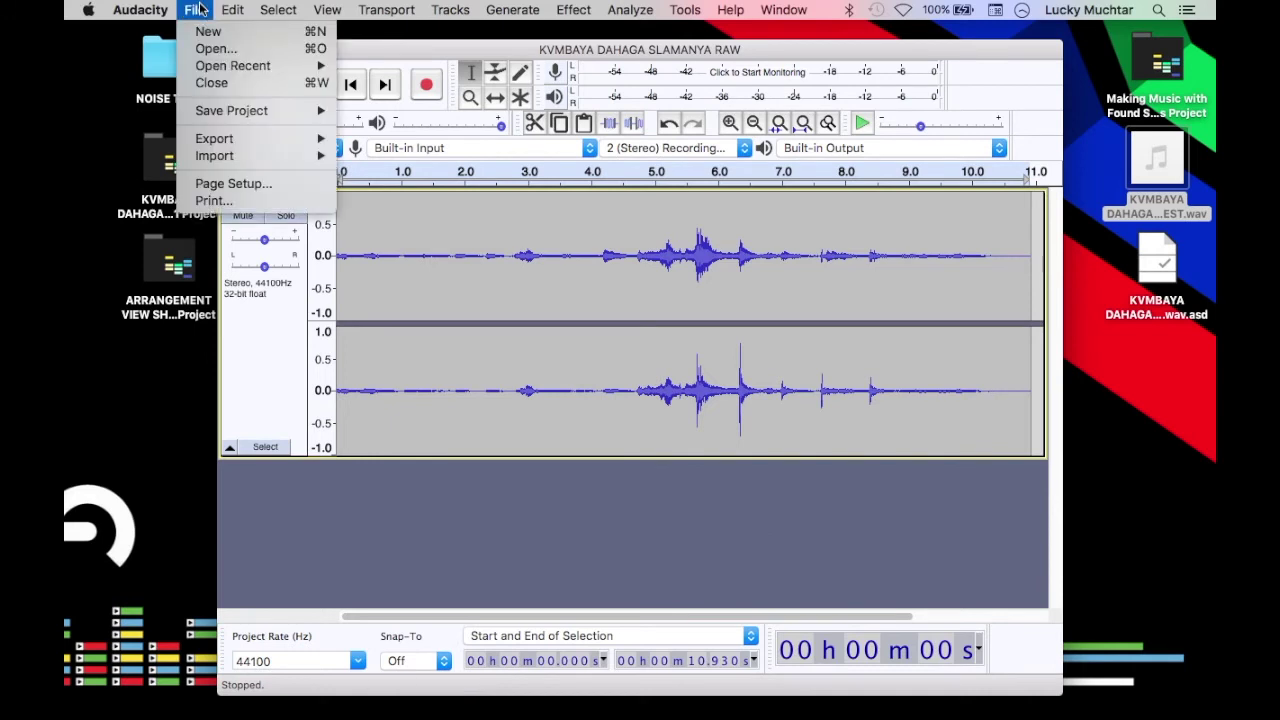
pyautogui.moveTo(238, 138)
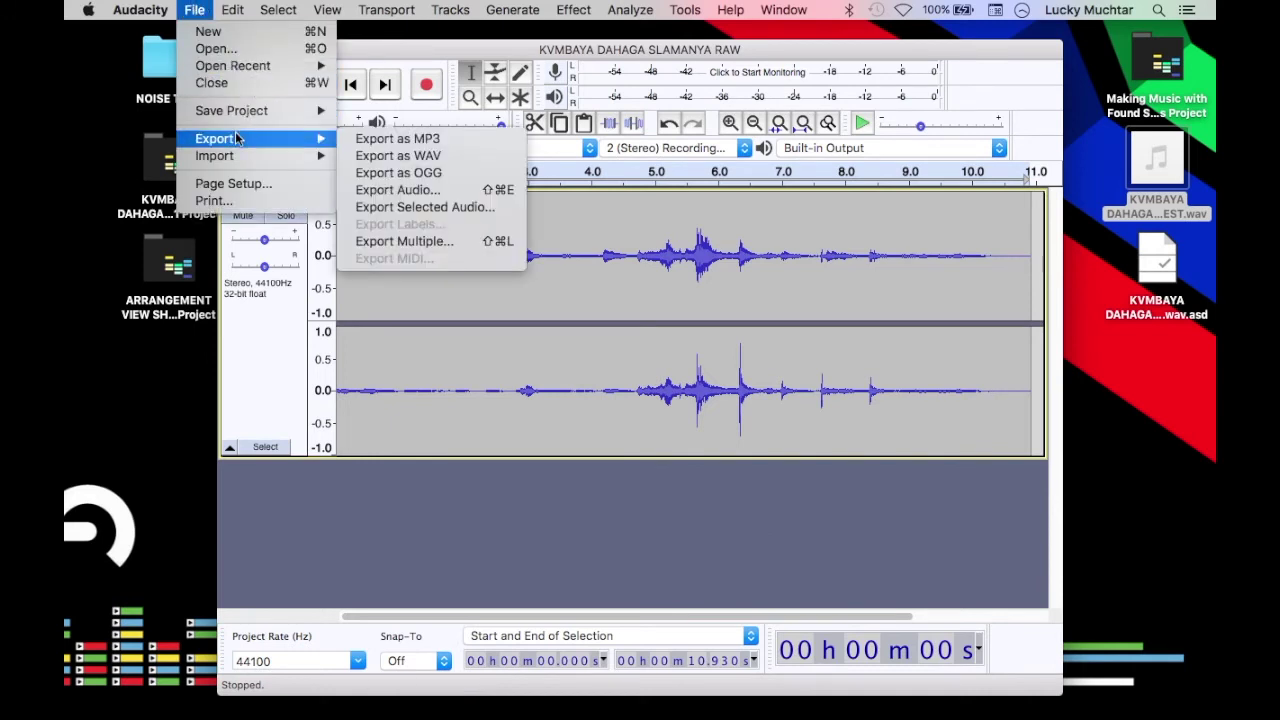
pyautogui.click(385, 155)
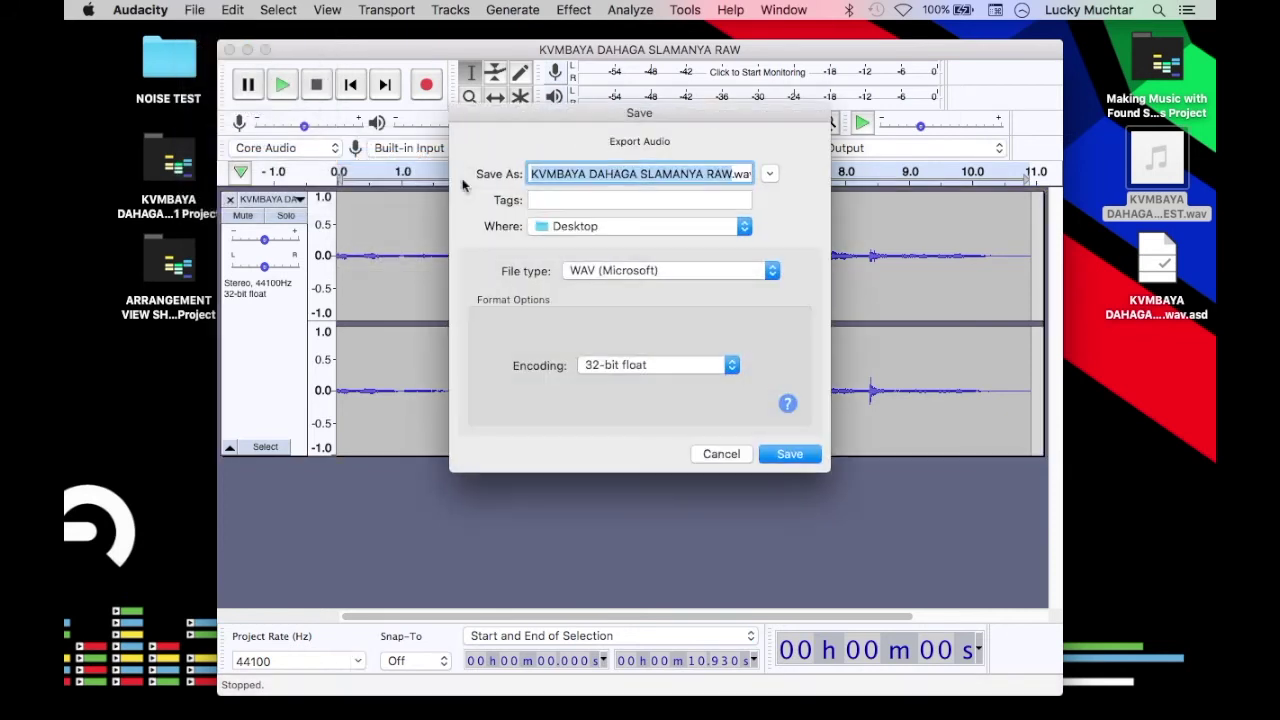
pyautogui.click(701, 174)
pyautogui.doubleClick(720, 174)
pyautogui.press('BackSpace')
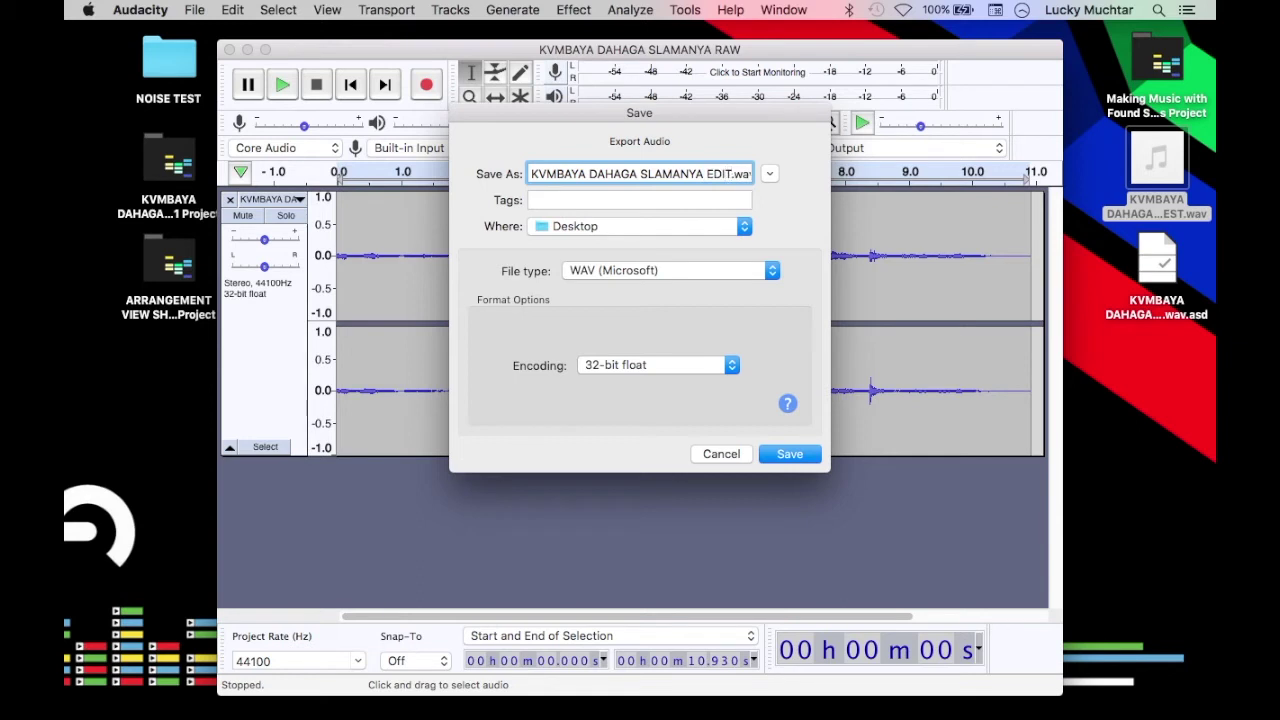
# Finish exporting KVMBAYA DAHAGA SLAMANYA EDIT.wav with empty metadata, then close without saving
pyautogui.press('Return')
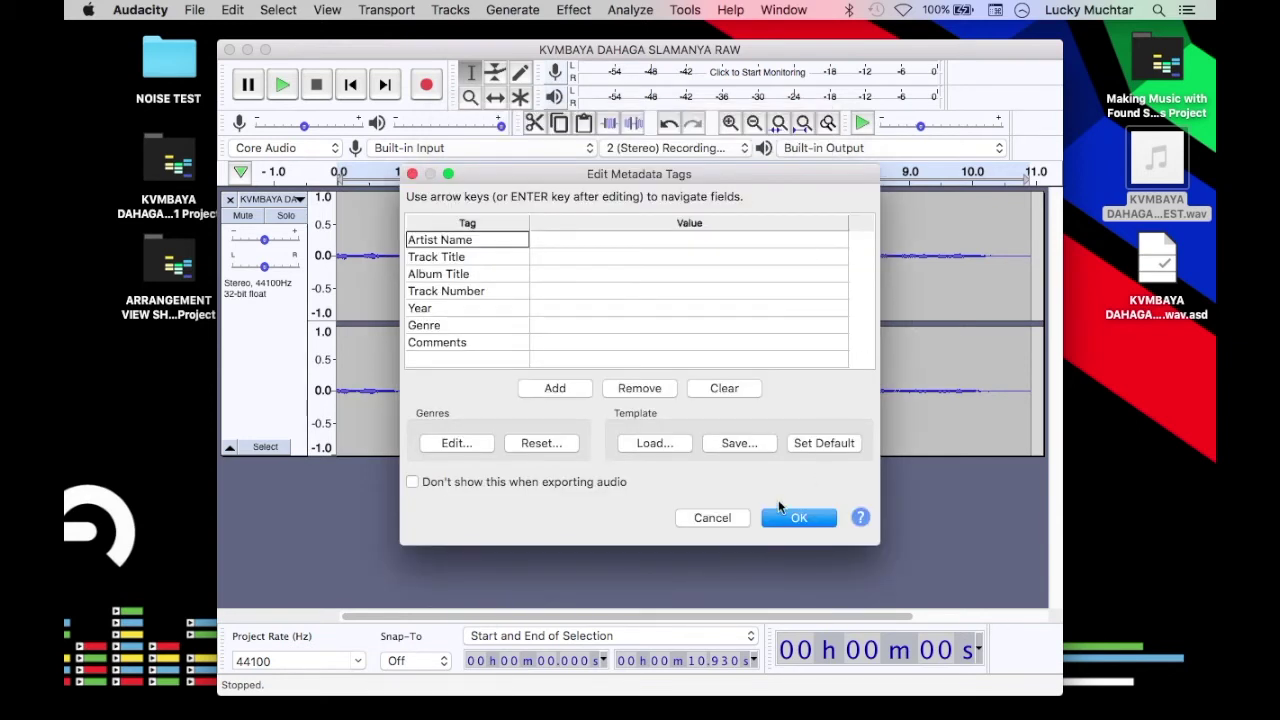
pyautogui.click(794, 520)
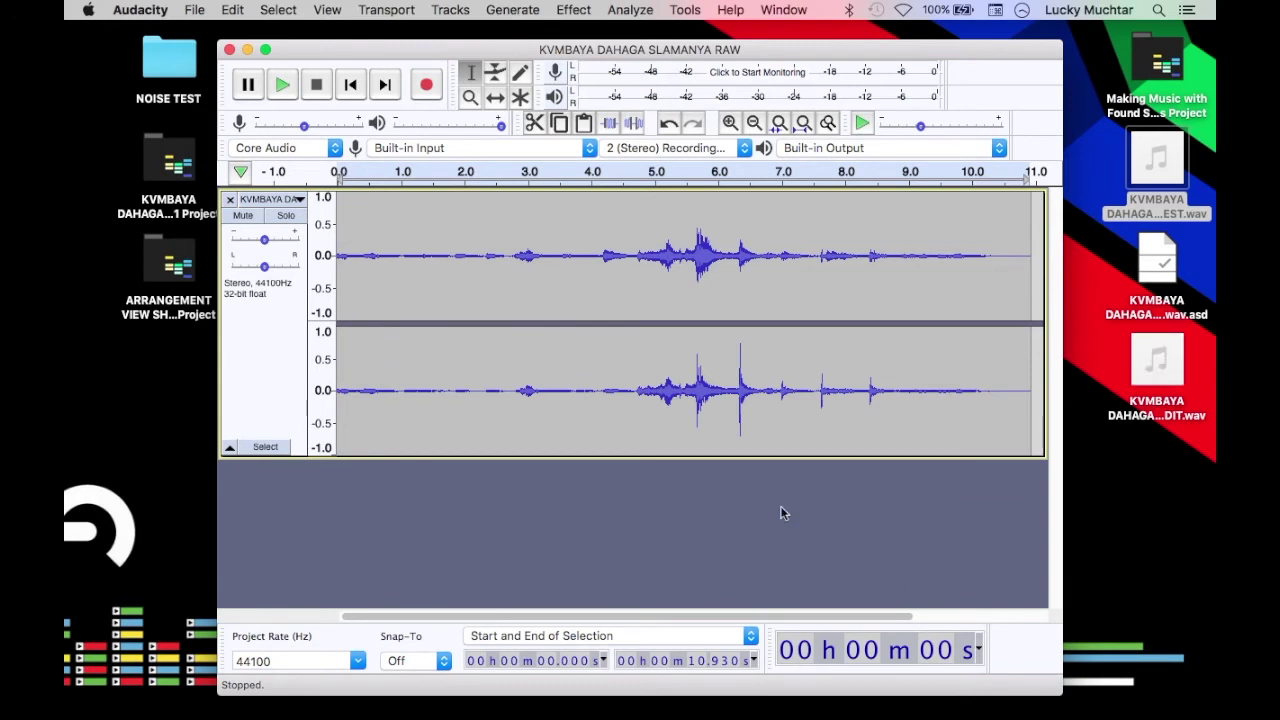
pyautogui.click(229, 49)
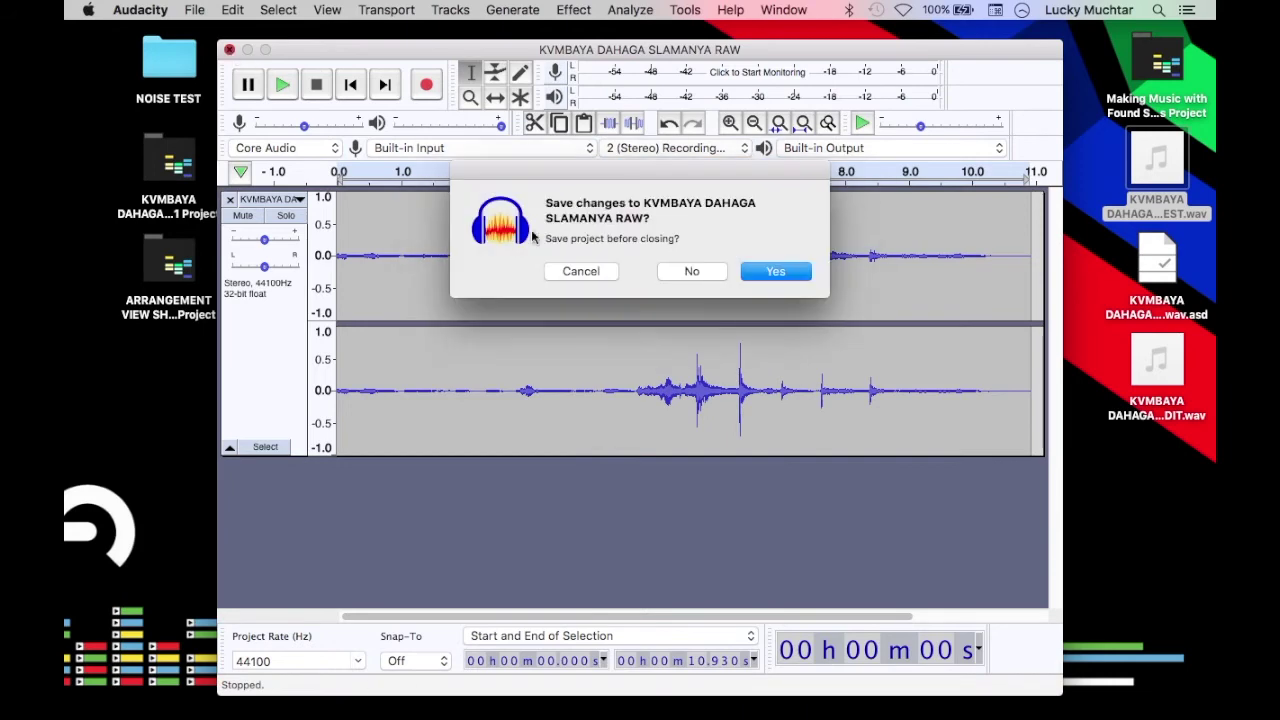
pyautogui.click(687, 272)
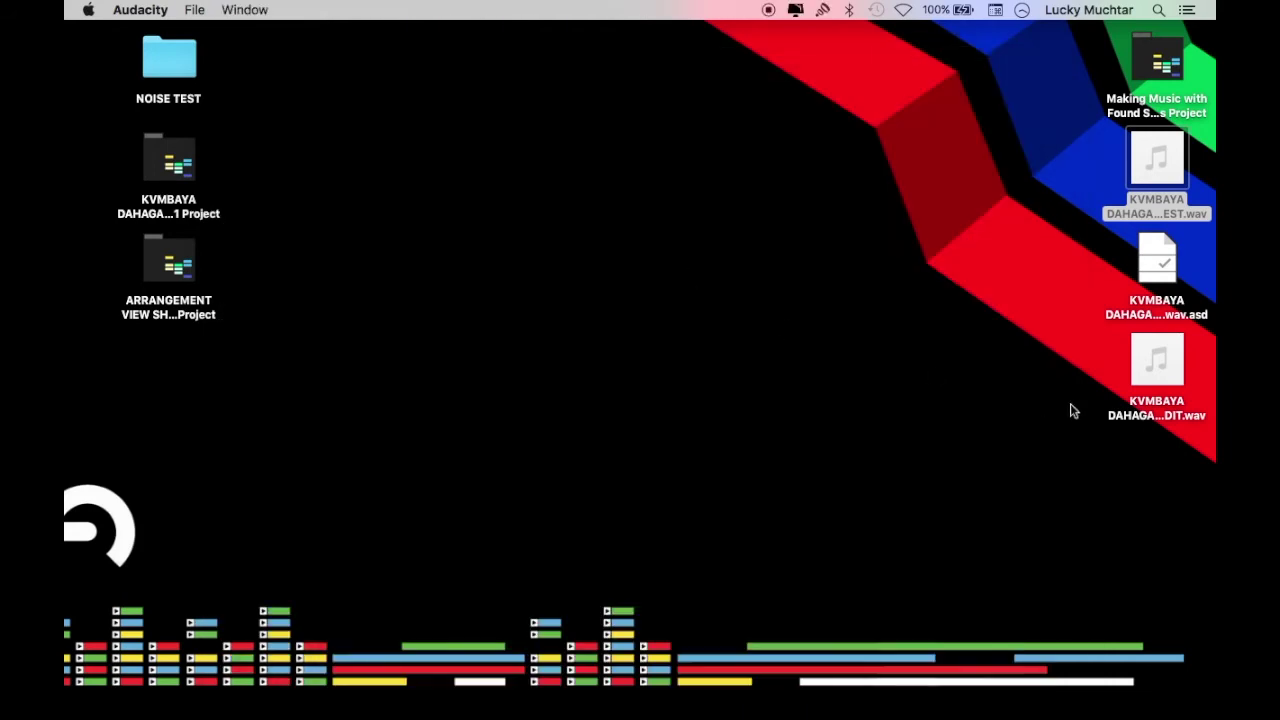
# Drop EDIT.wav onto the NOISE REDU track, solo that track and play the set
pyautogui.moveTo(1128, 421); pyautogui.dragTo(103, 248)
pyautogui.press('super+Tab')
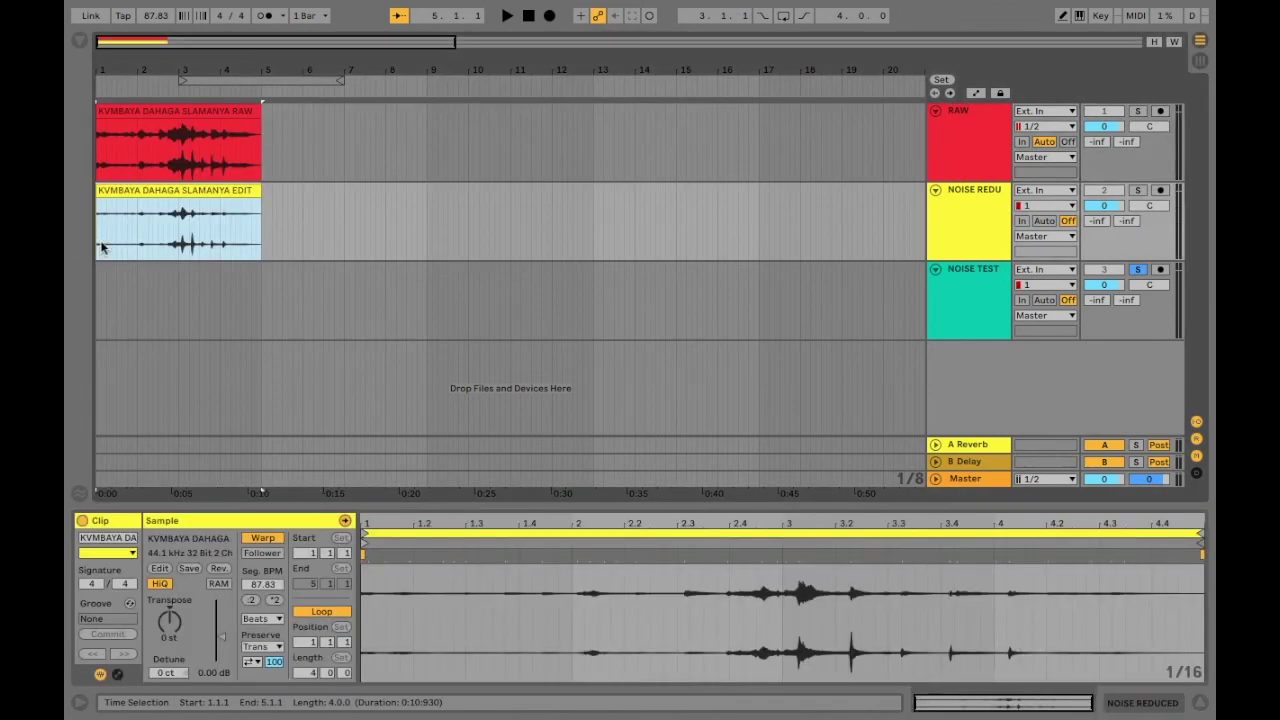
pyautogui.click(1136, 191)
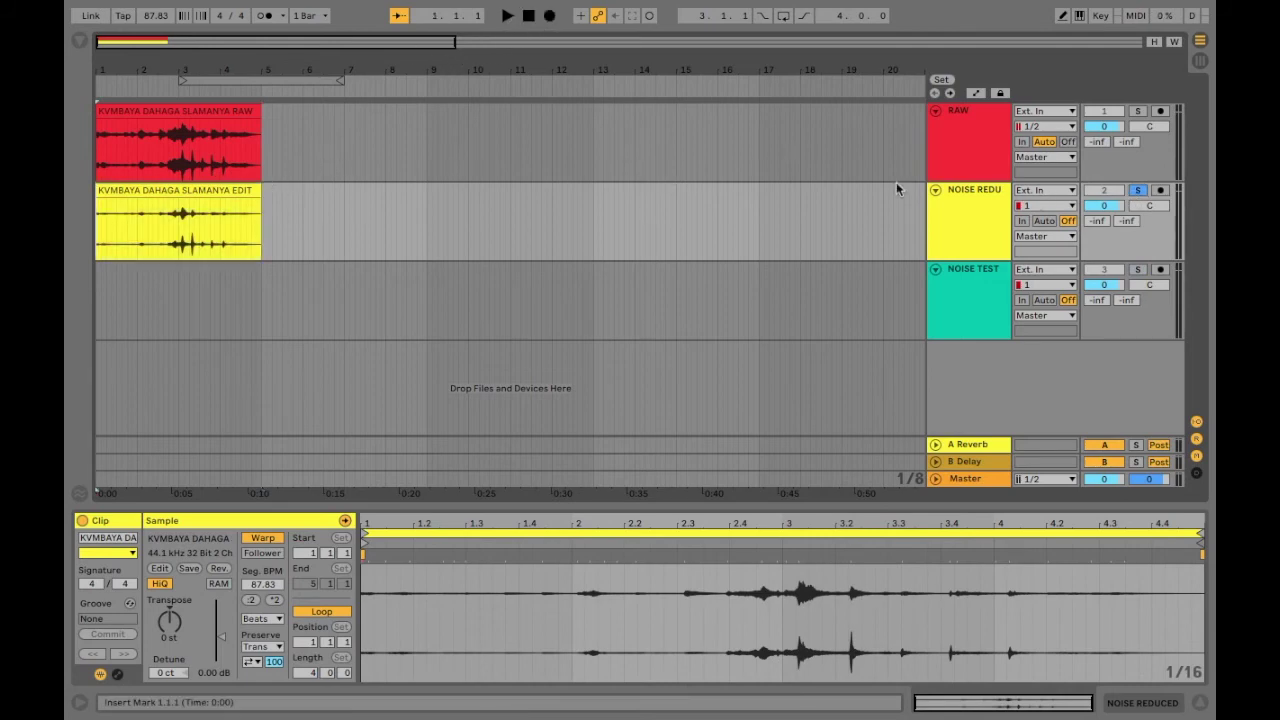
pyautogui.click(507, 15)
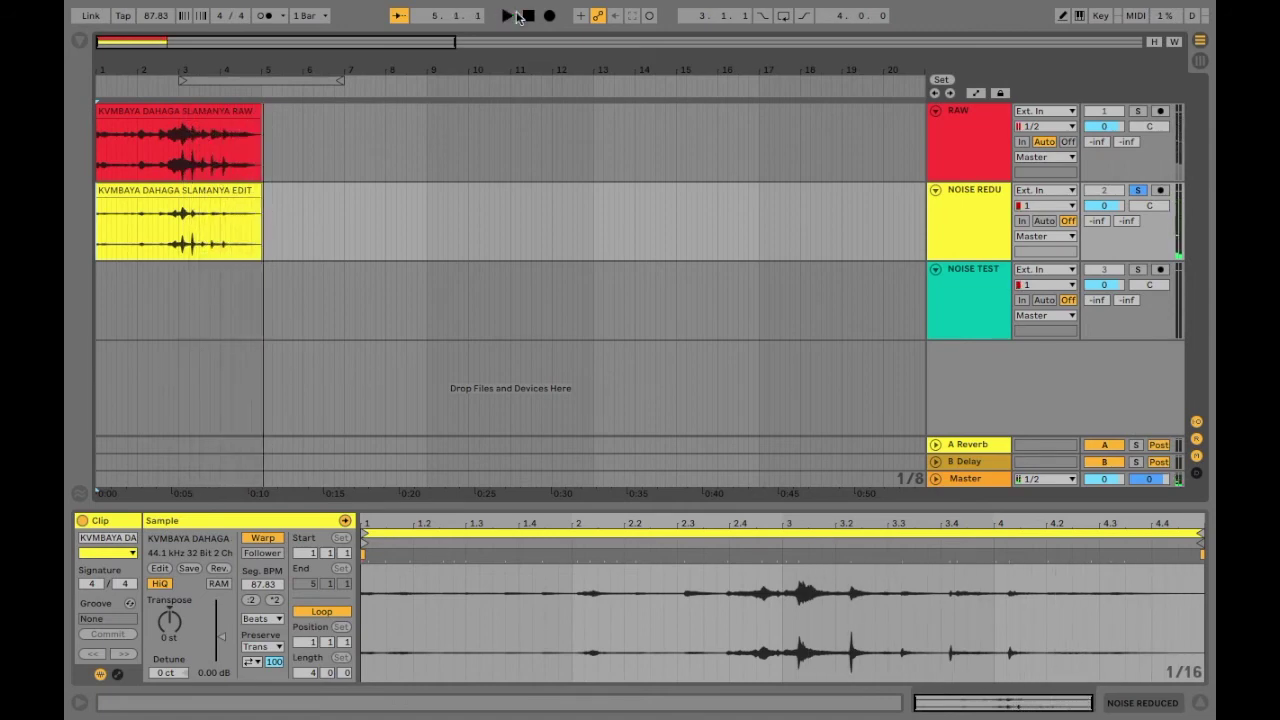
pyautogui.click(208, 127)
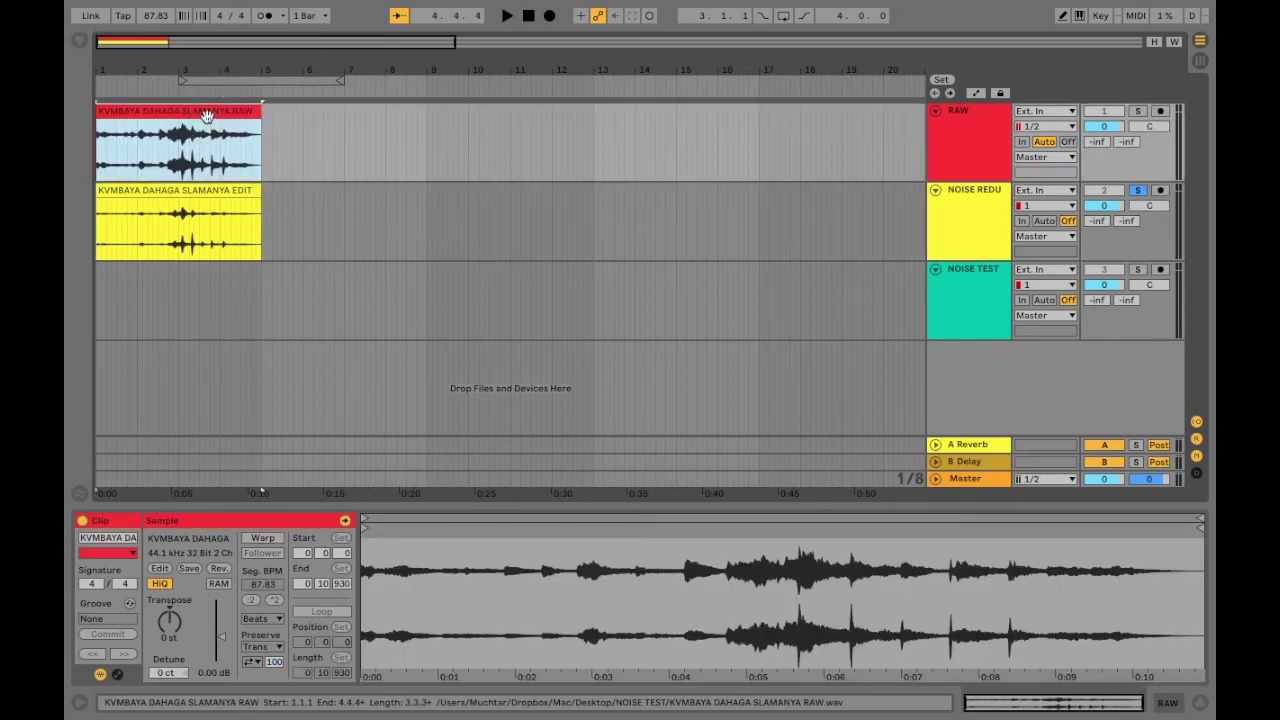
# Paste the RAW clip at the start of NOISE TEST and the EDIT clip right after it
pyautogui.click(97, 311)
pyautogui.hotkey('ctrl', 'v')
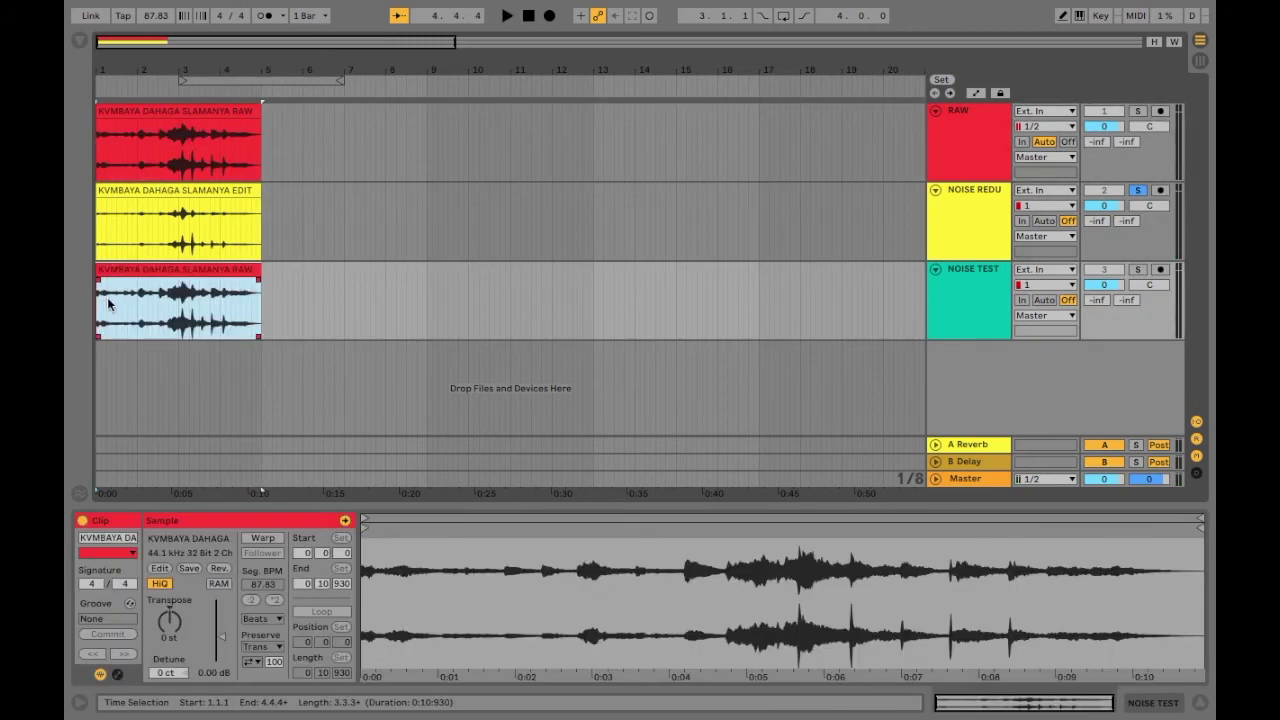
pyautogui.click(168, 210)
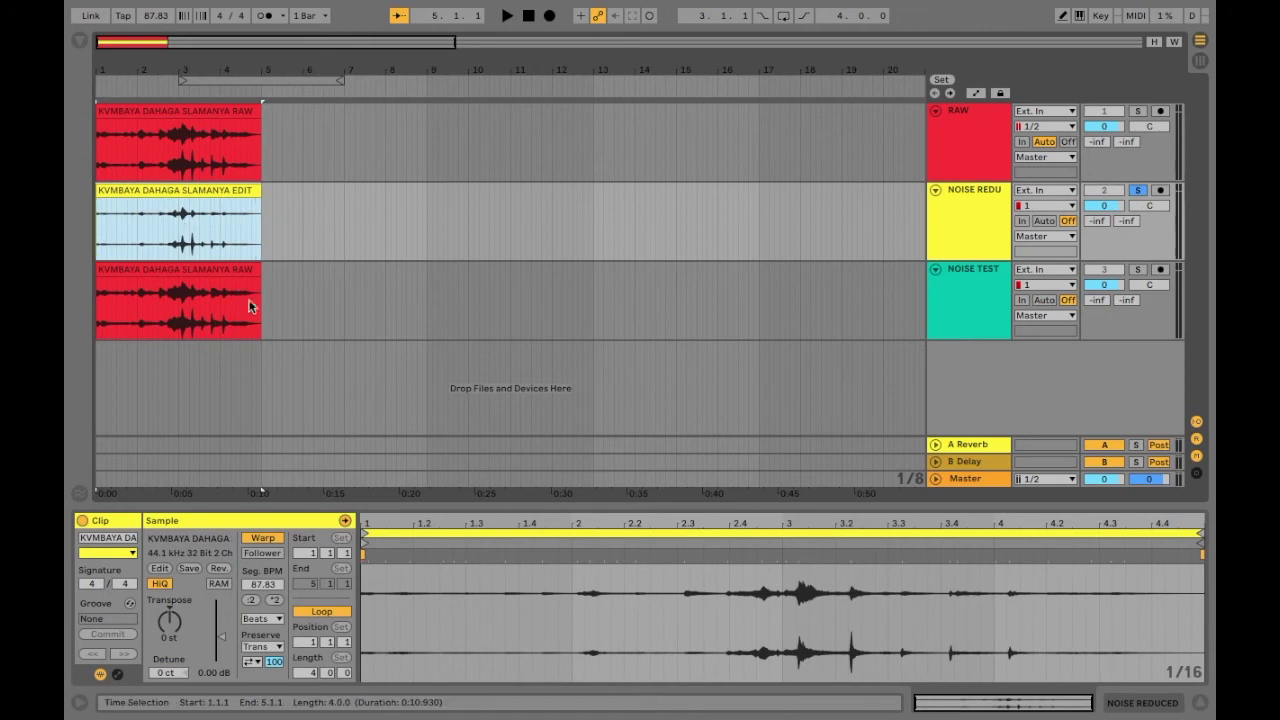
pyautogui.click(267, 310)
pyautogui.hotkey('ctrl', 'v')
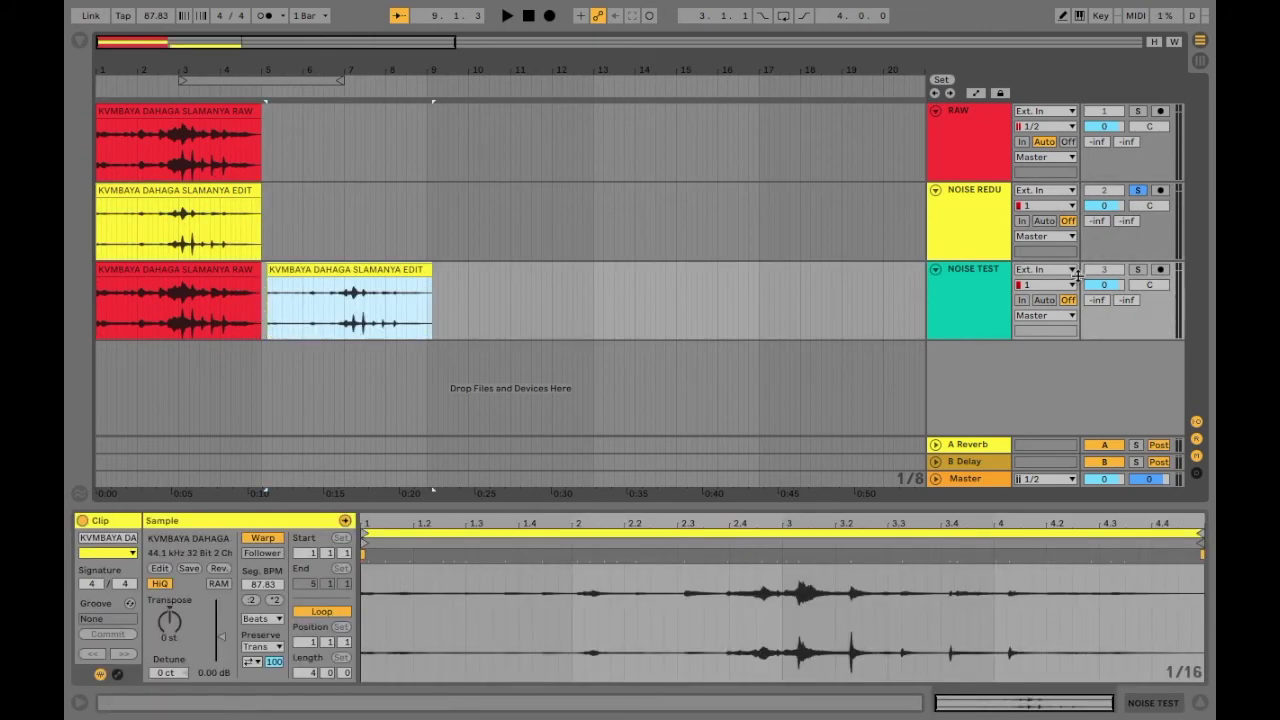
# Solo the NOISE TEST track, play the RAW-versus-EDIT comparison, then stop playback
pyautogui.click(1040, 271)
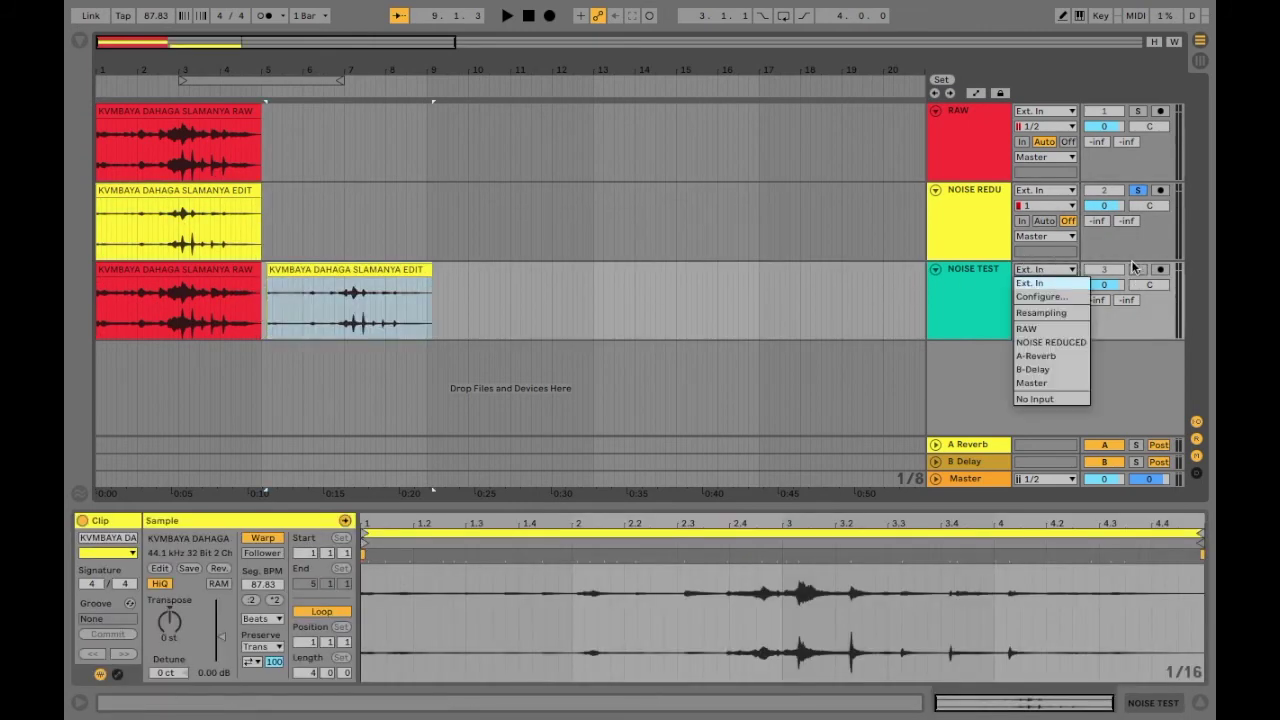
pyautogui.click(1134, 267)
pyautogui.click(1137, 270)
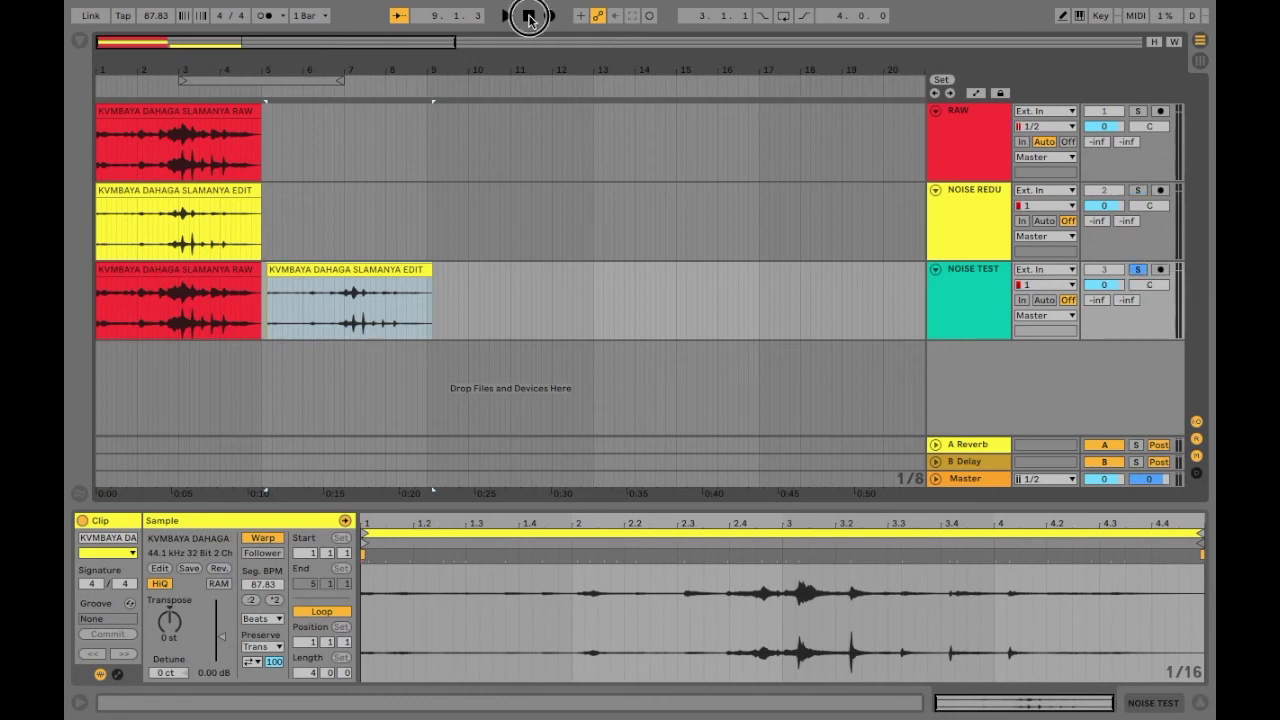
pyautogui.press('space')
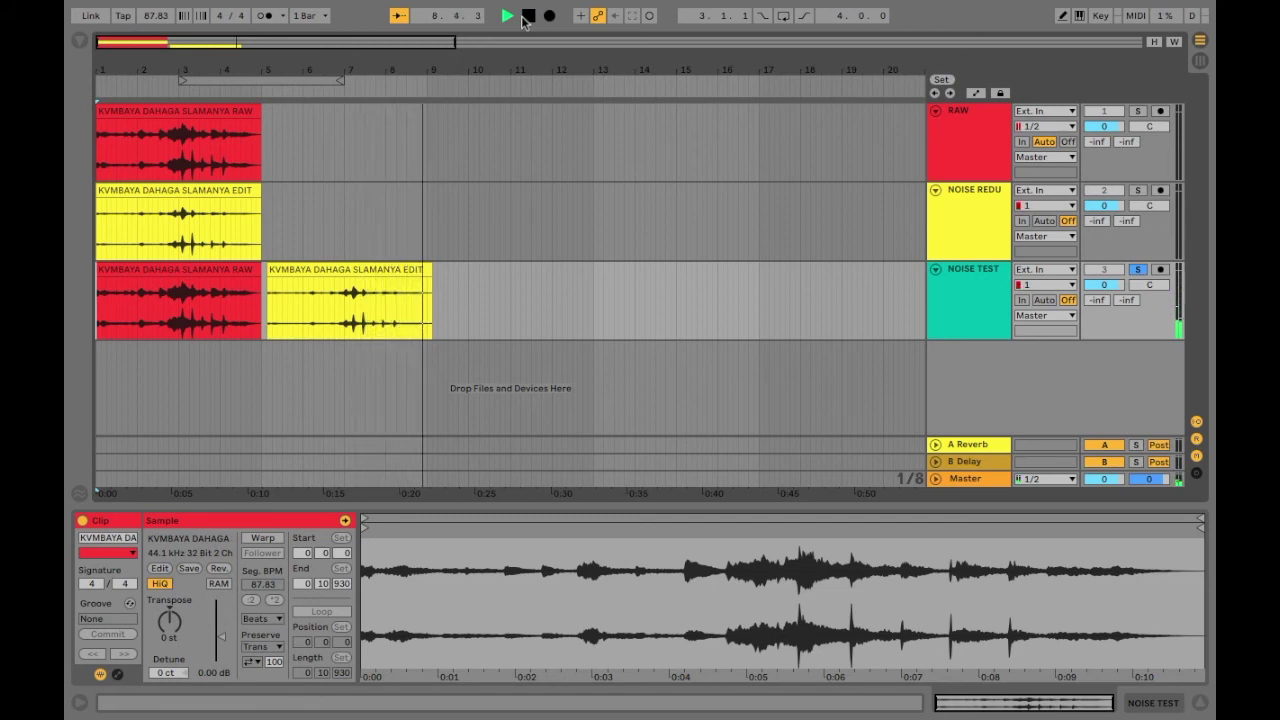
pyautogui.click(529, 17)
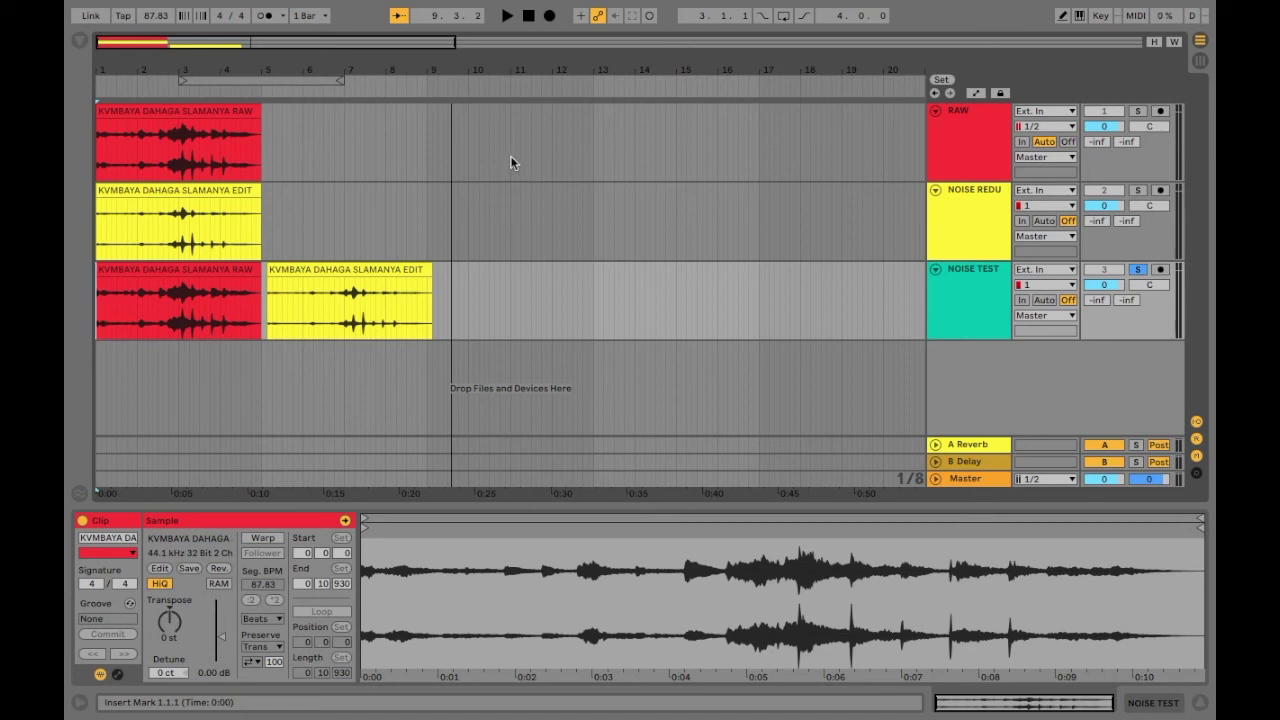
pyautogui.click(157, 9)
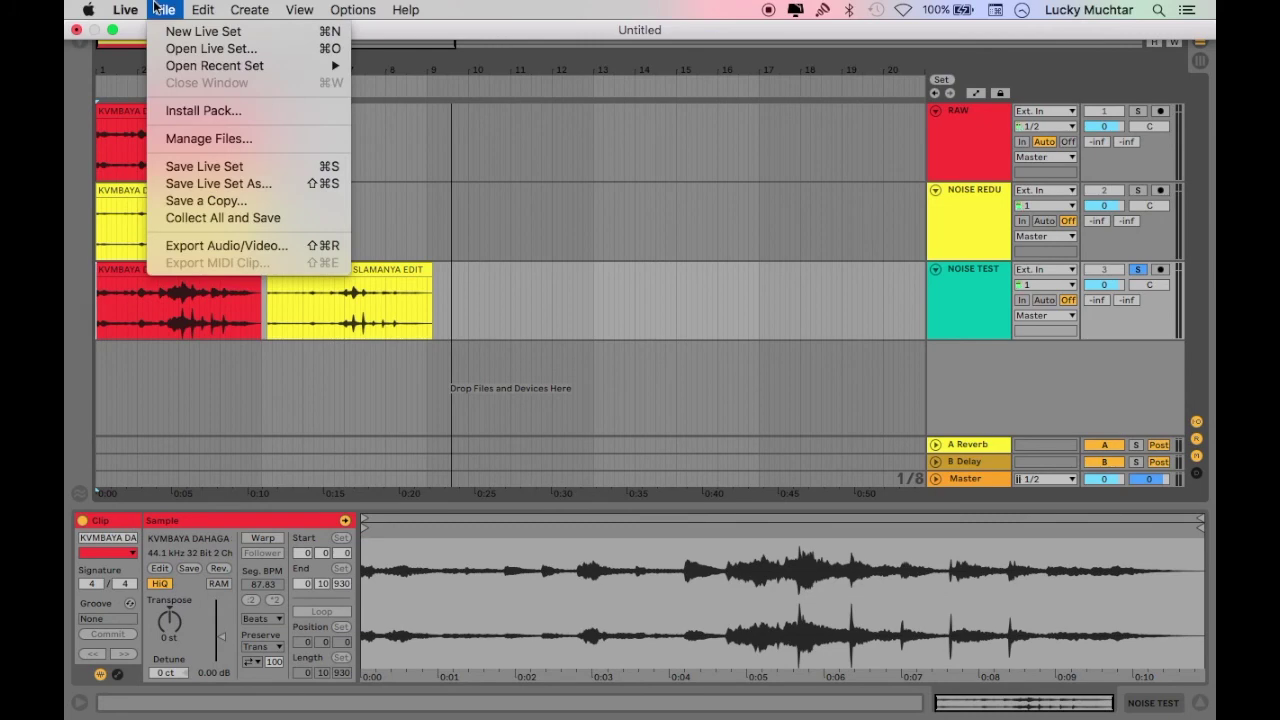
# Set /Applications/Audacity.app as Live's Sample Editor under File/Folder preferences, then close Preferences
pyautogui.click(145, 56)
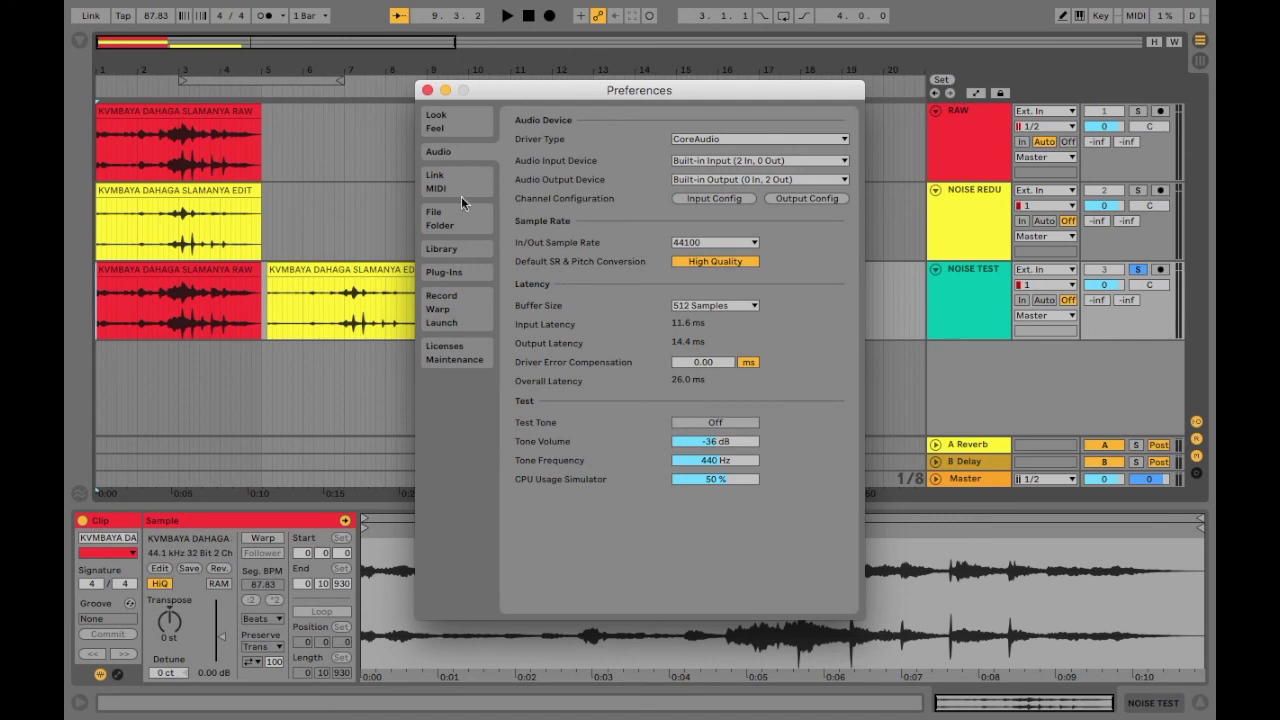
pyautogui.click(446, 216)
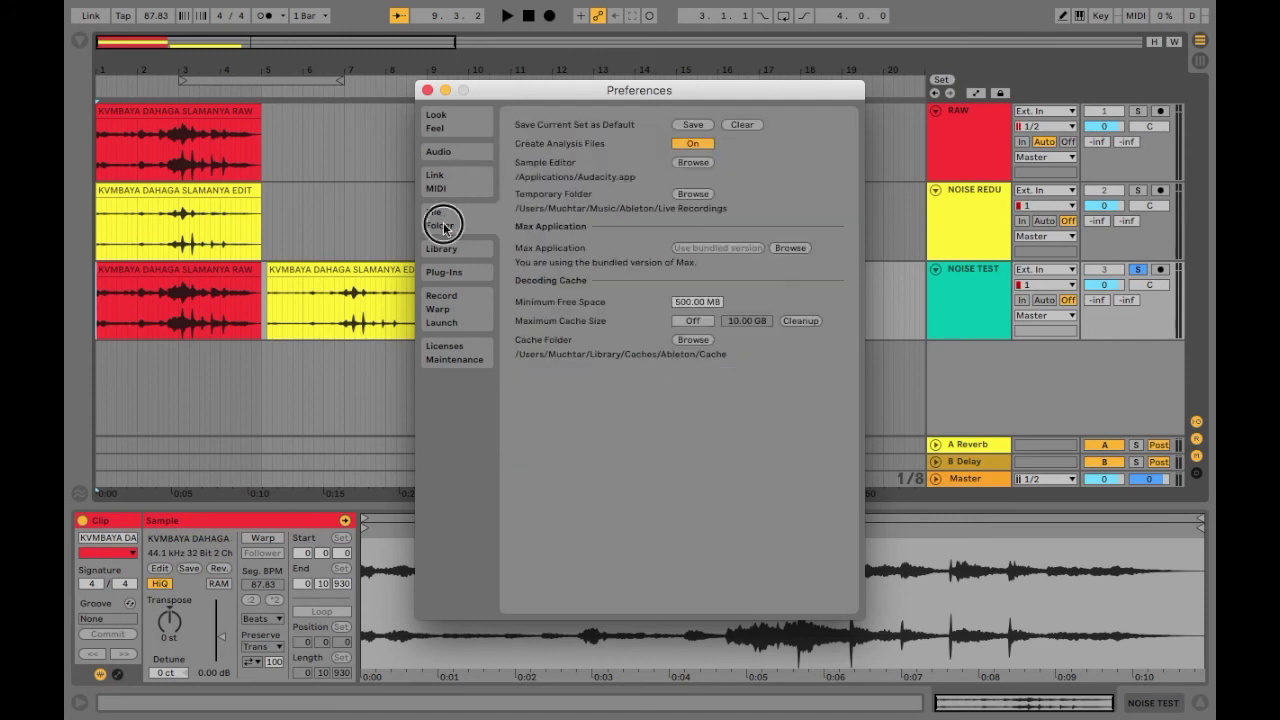
pyautogui.click(692, 163)
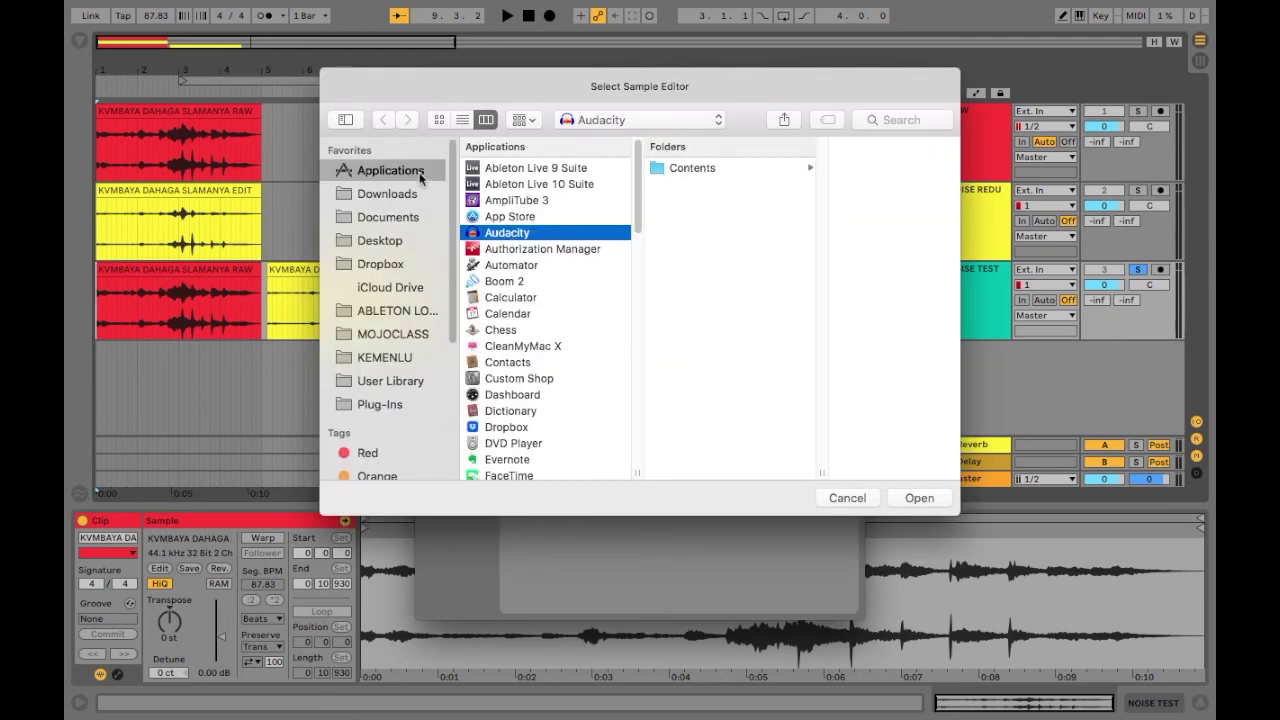
pyautogui.click(505, 199)
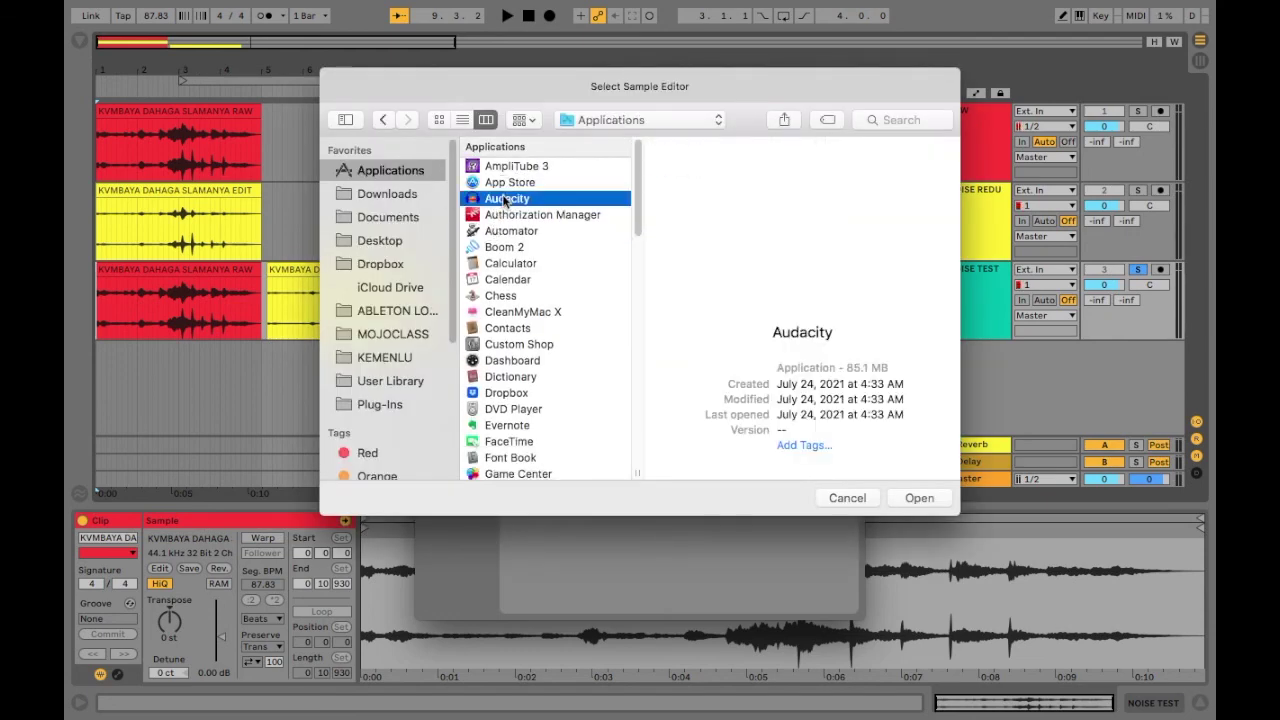
pyautogui.click(915, 498)
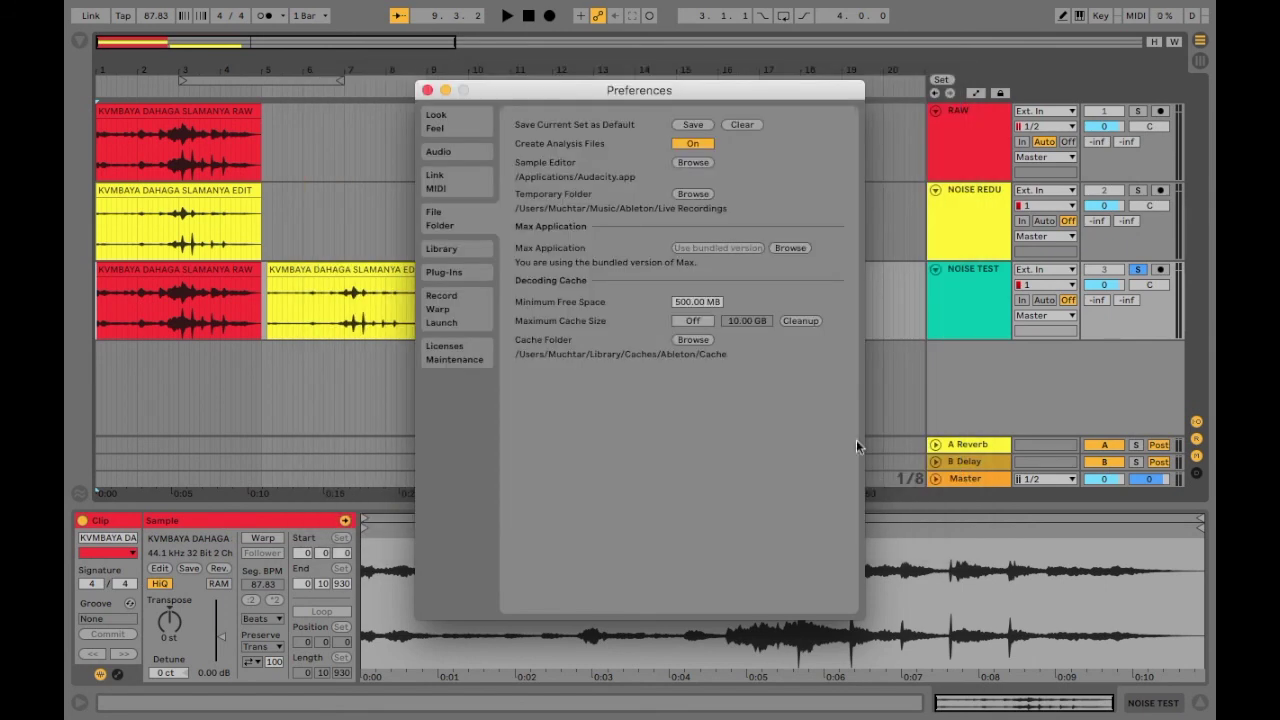
pyautogui.click(427, 91)
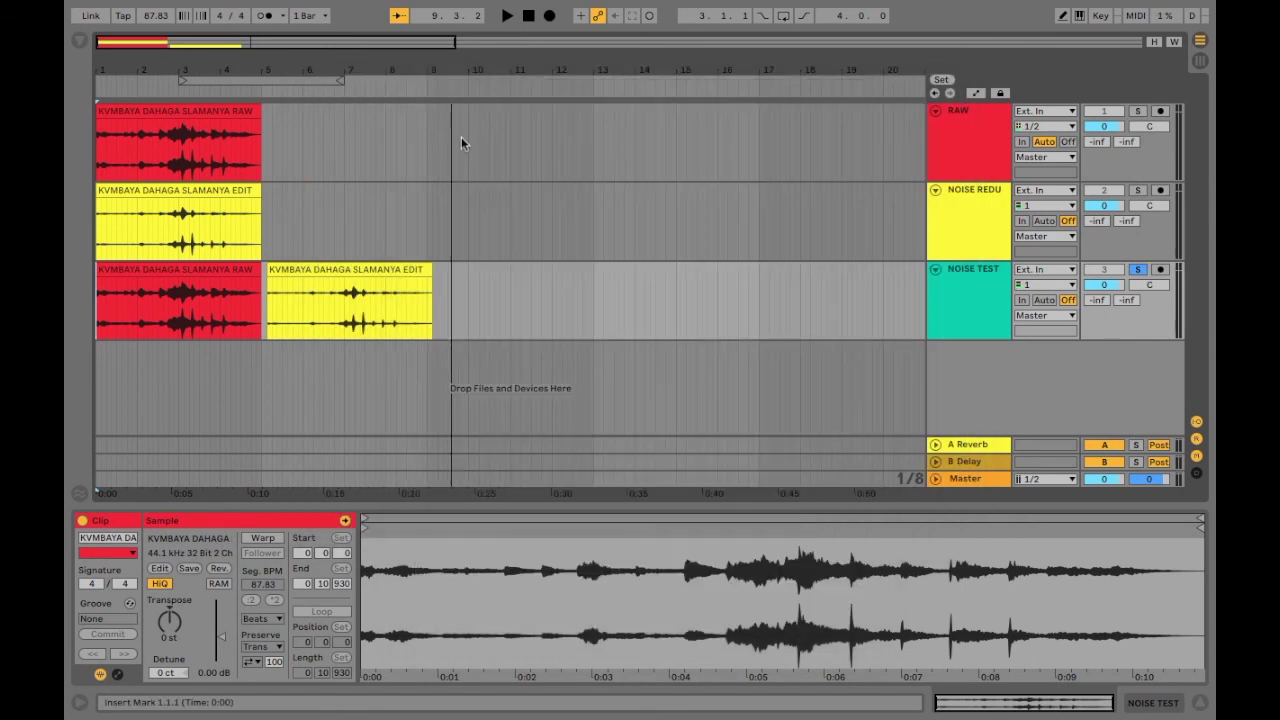